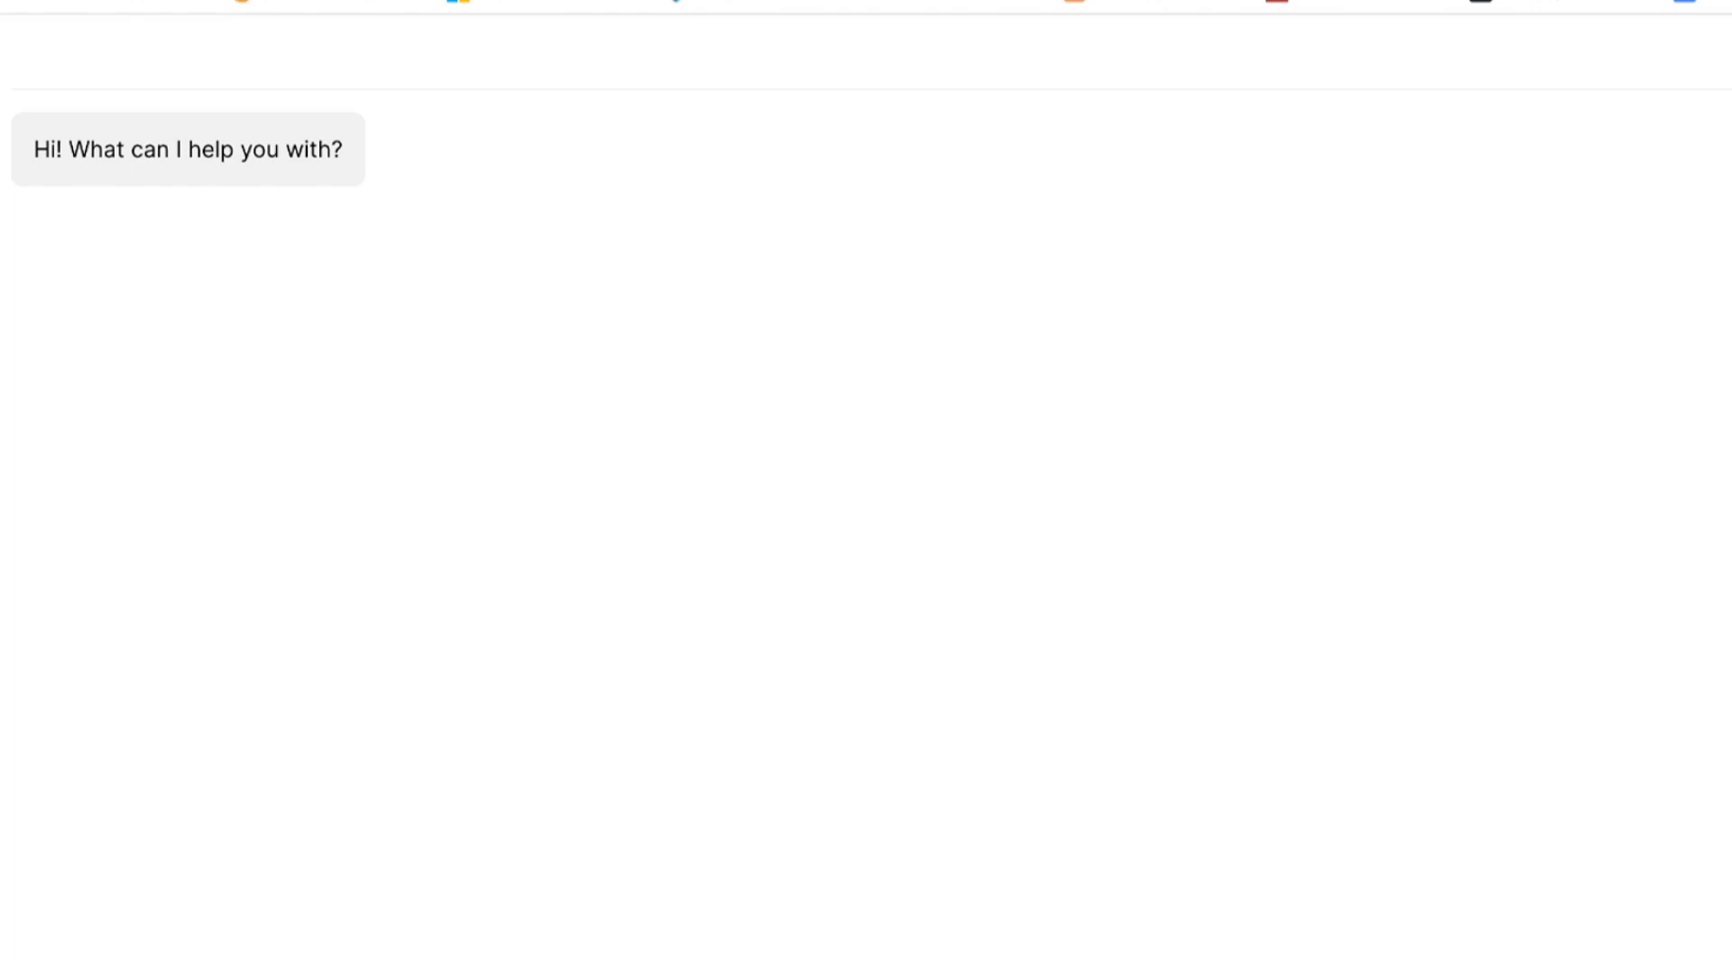
Go to chatbase.co to bring up the Chatbase landing page
type("an")
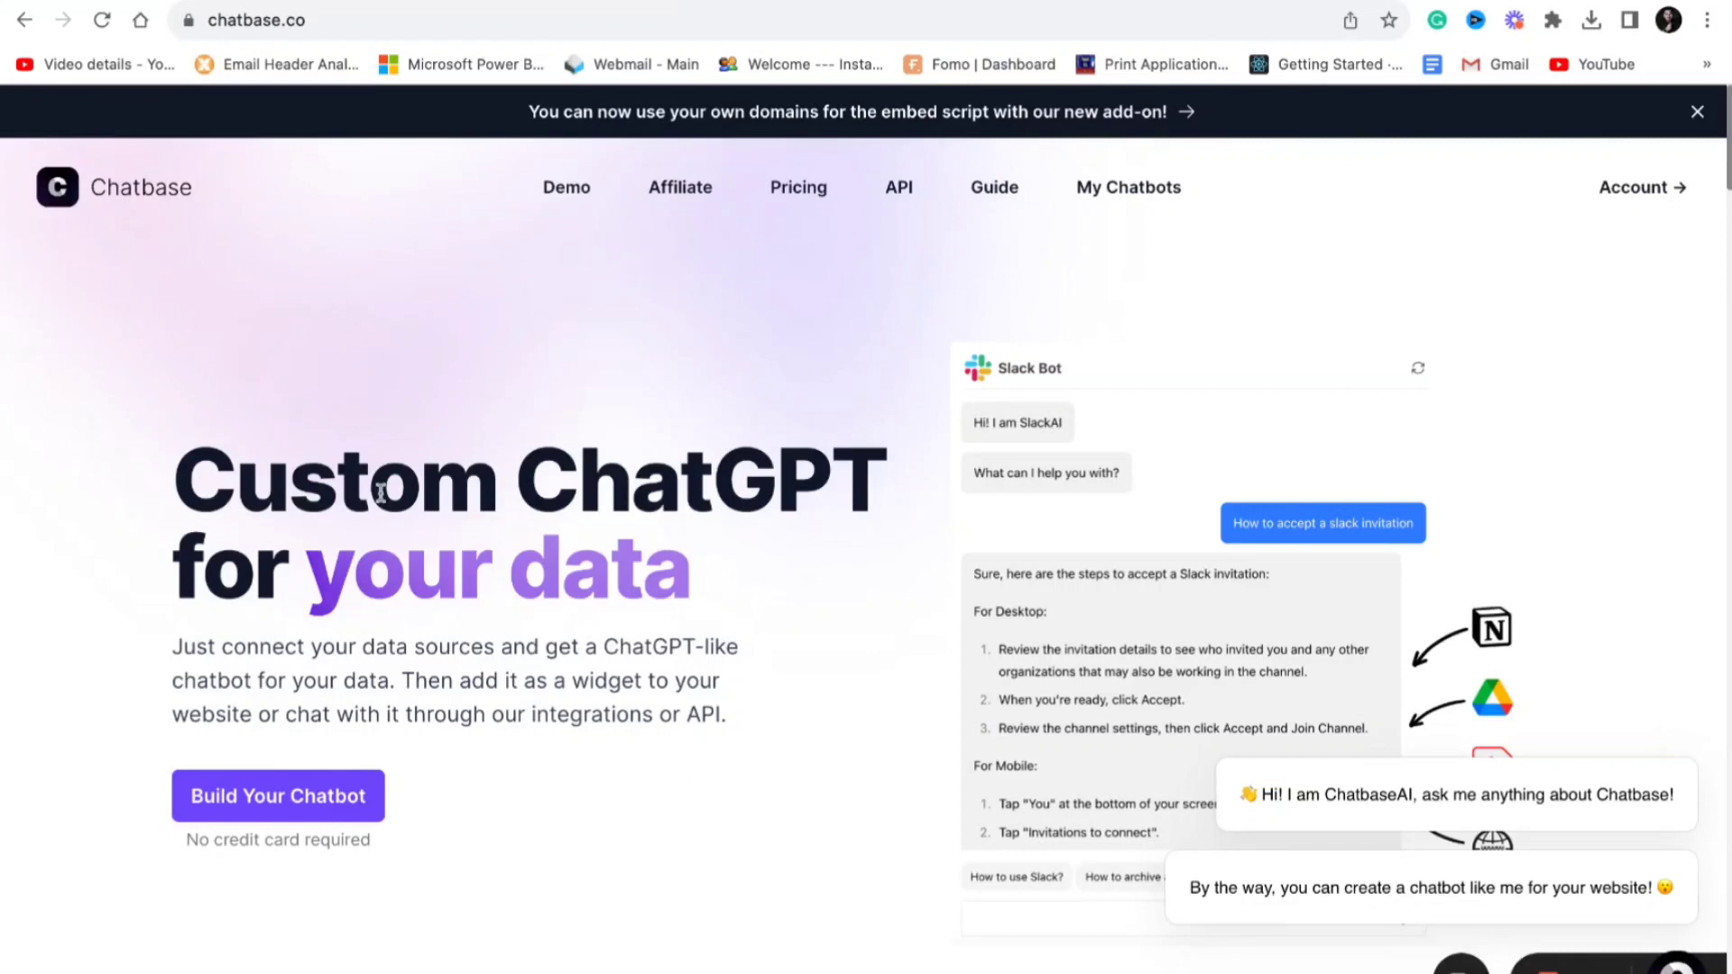
Look through the Text, Q&A and Notion data source options, then return to Files
scroll(918, 669, "down", 1)
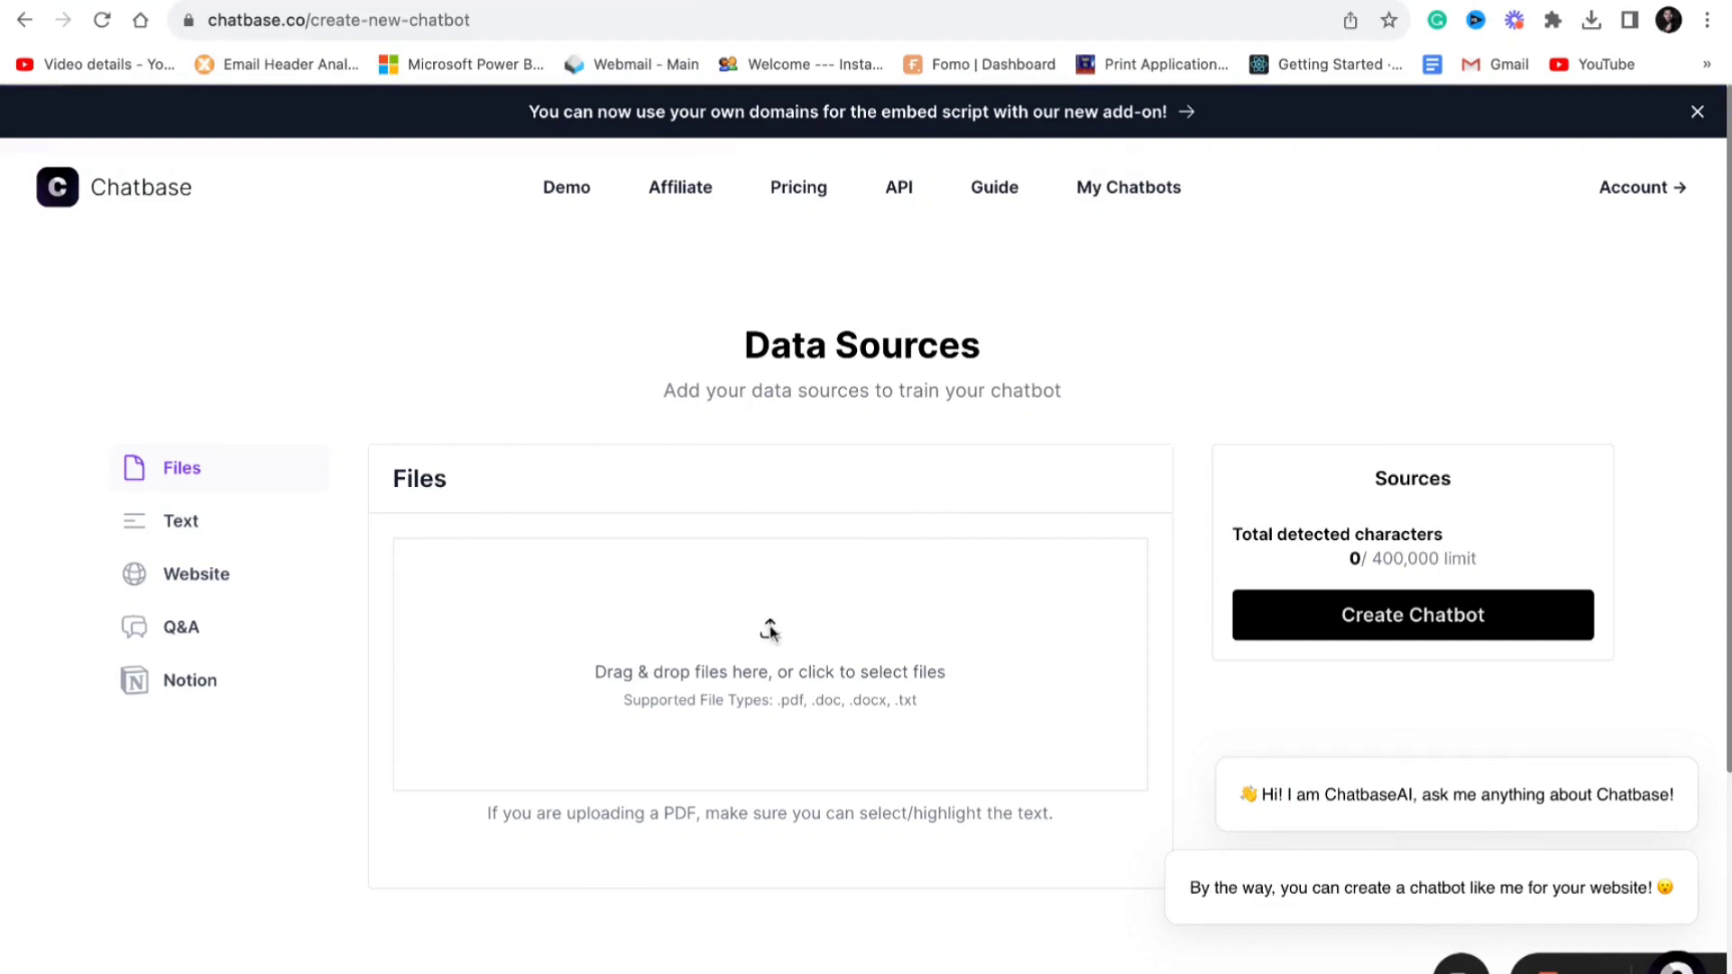
left_click(193, 527)
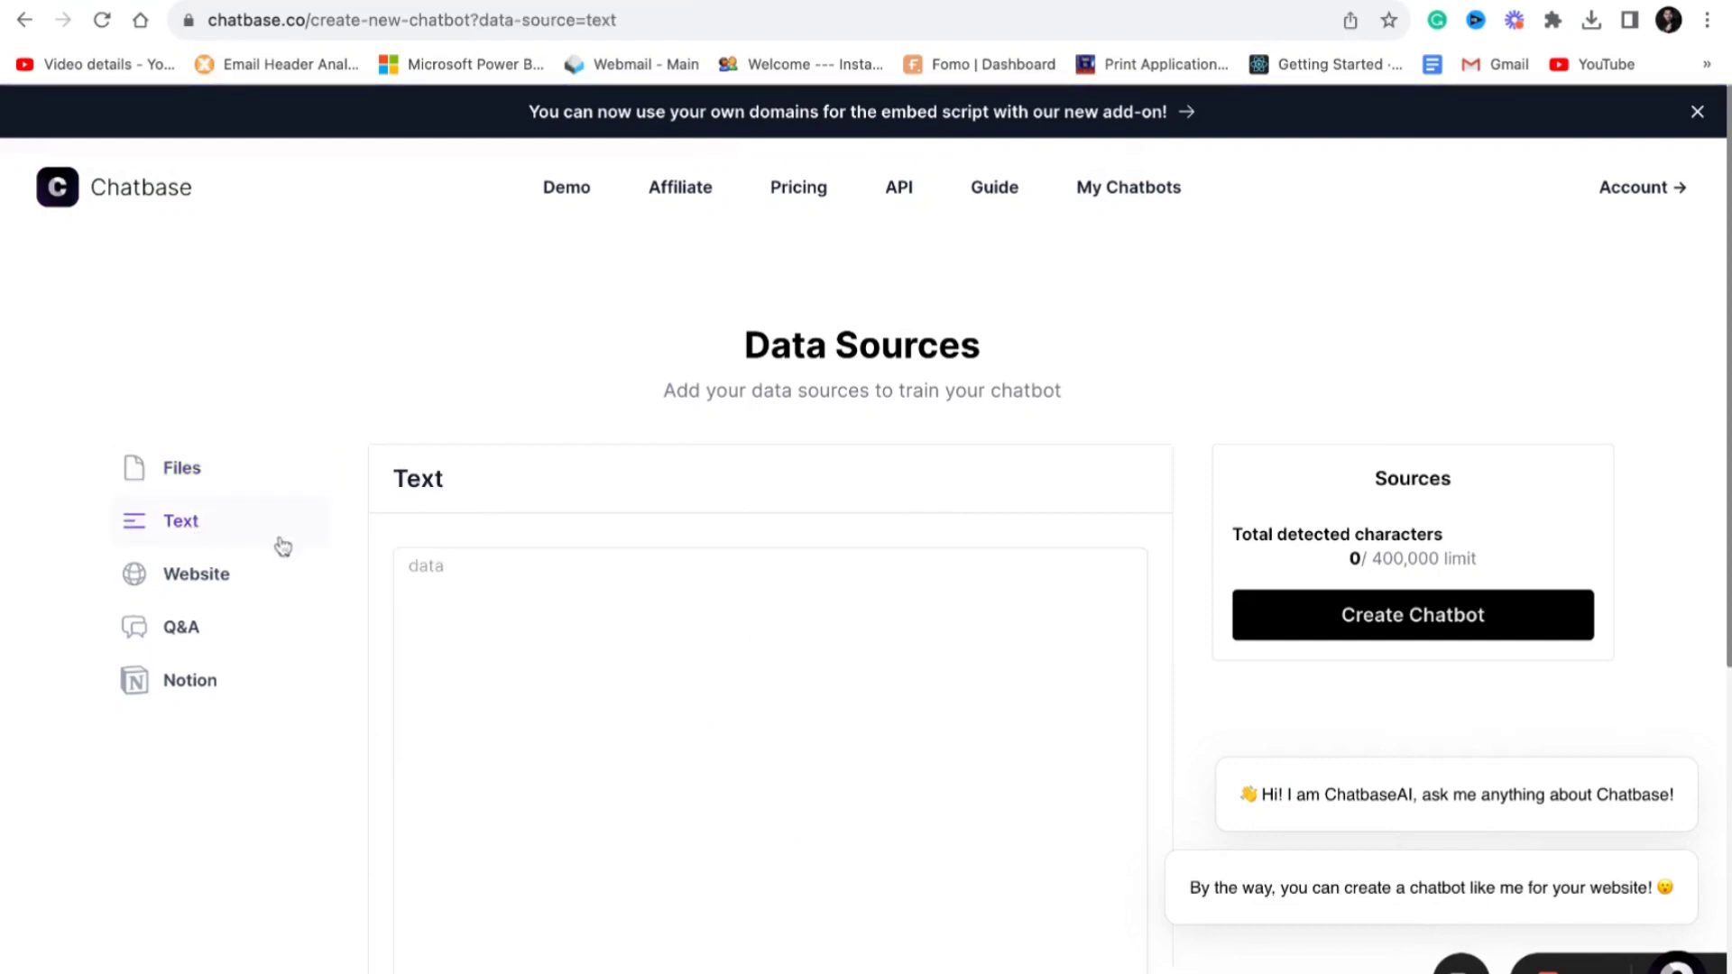
left_click(213, 631)
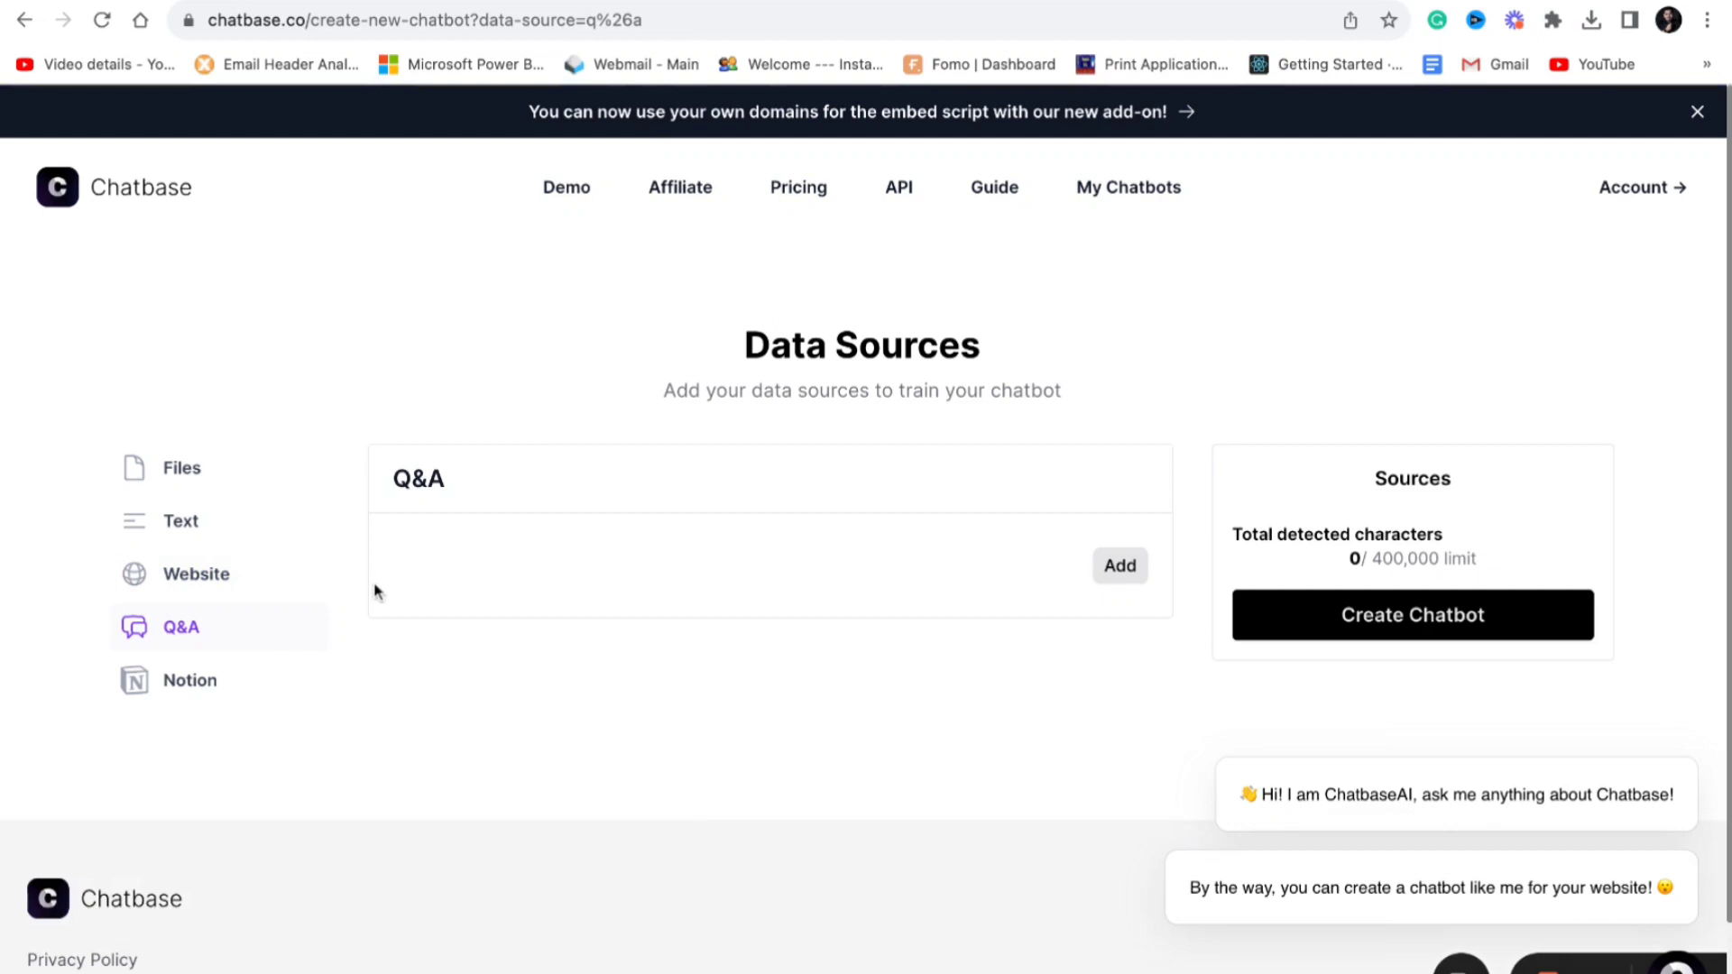
left_click(209, 679)
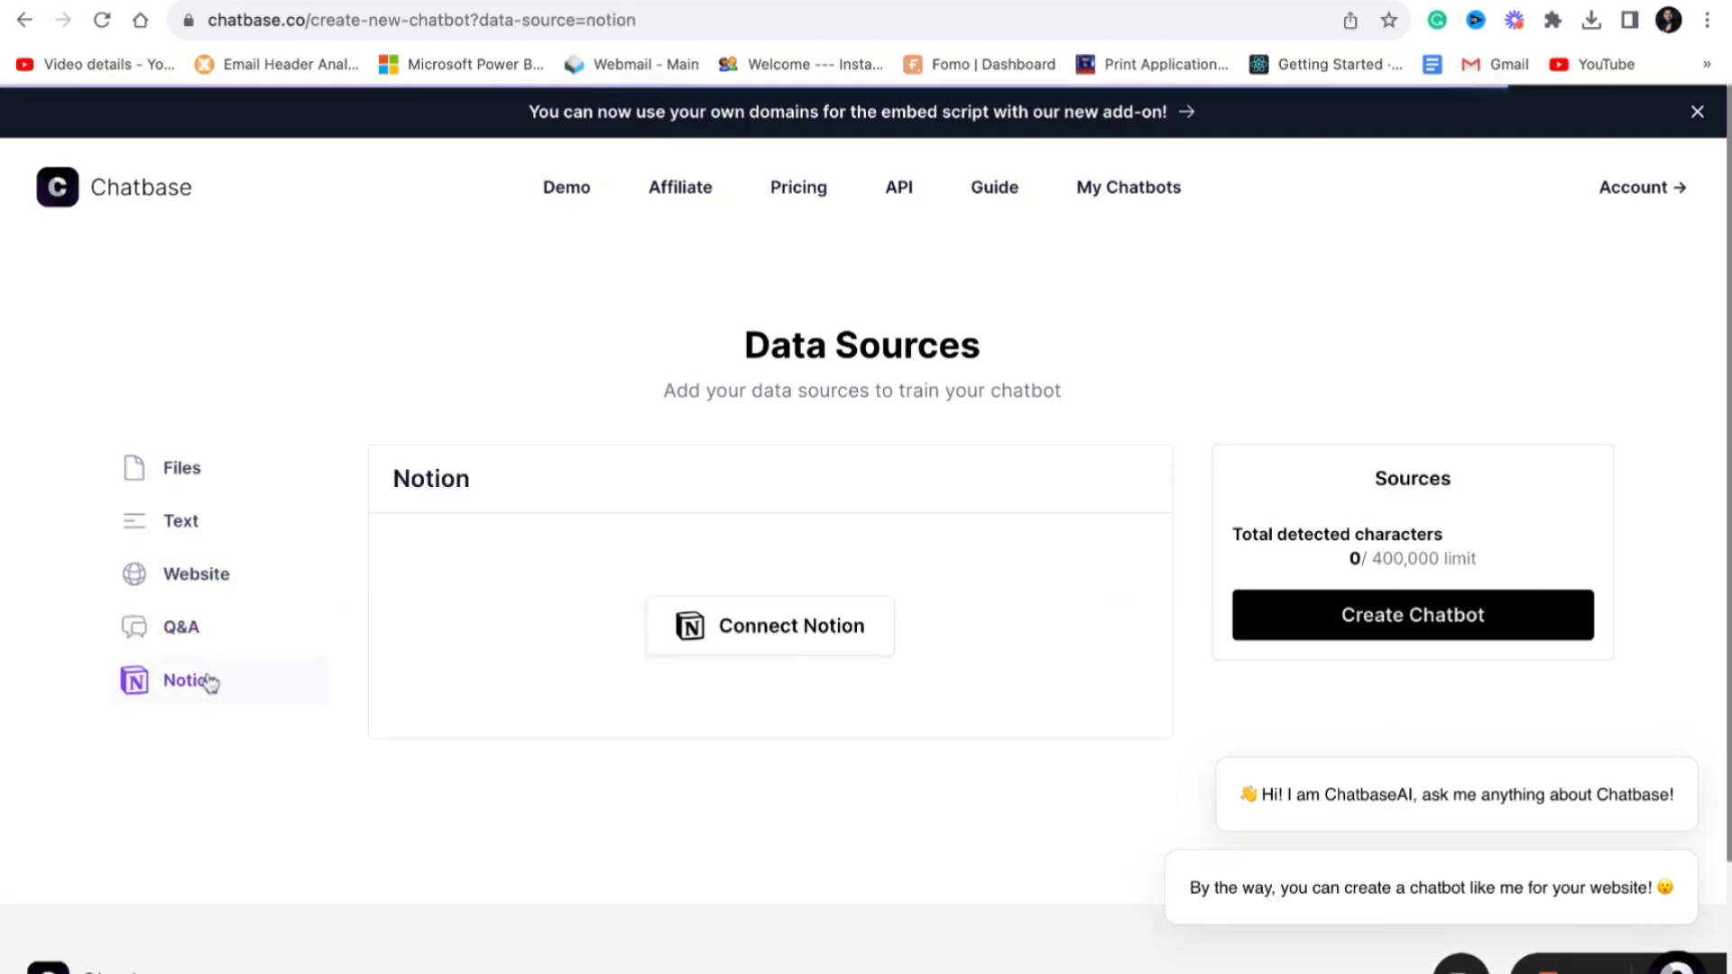
left_click(239, 478)
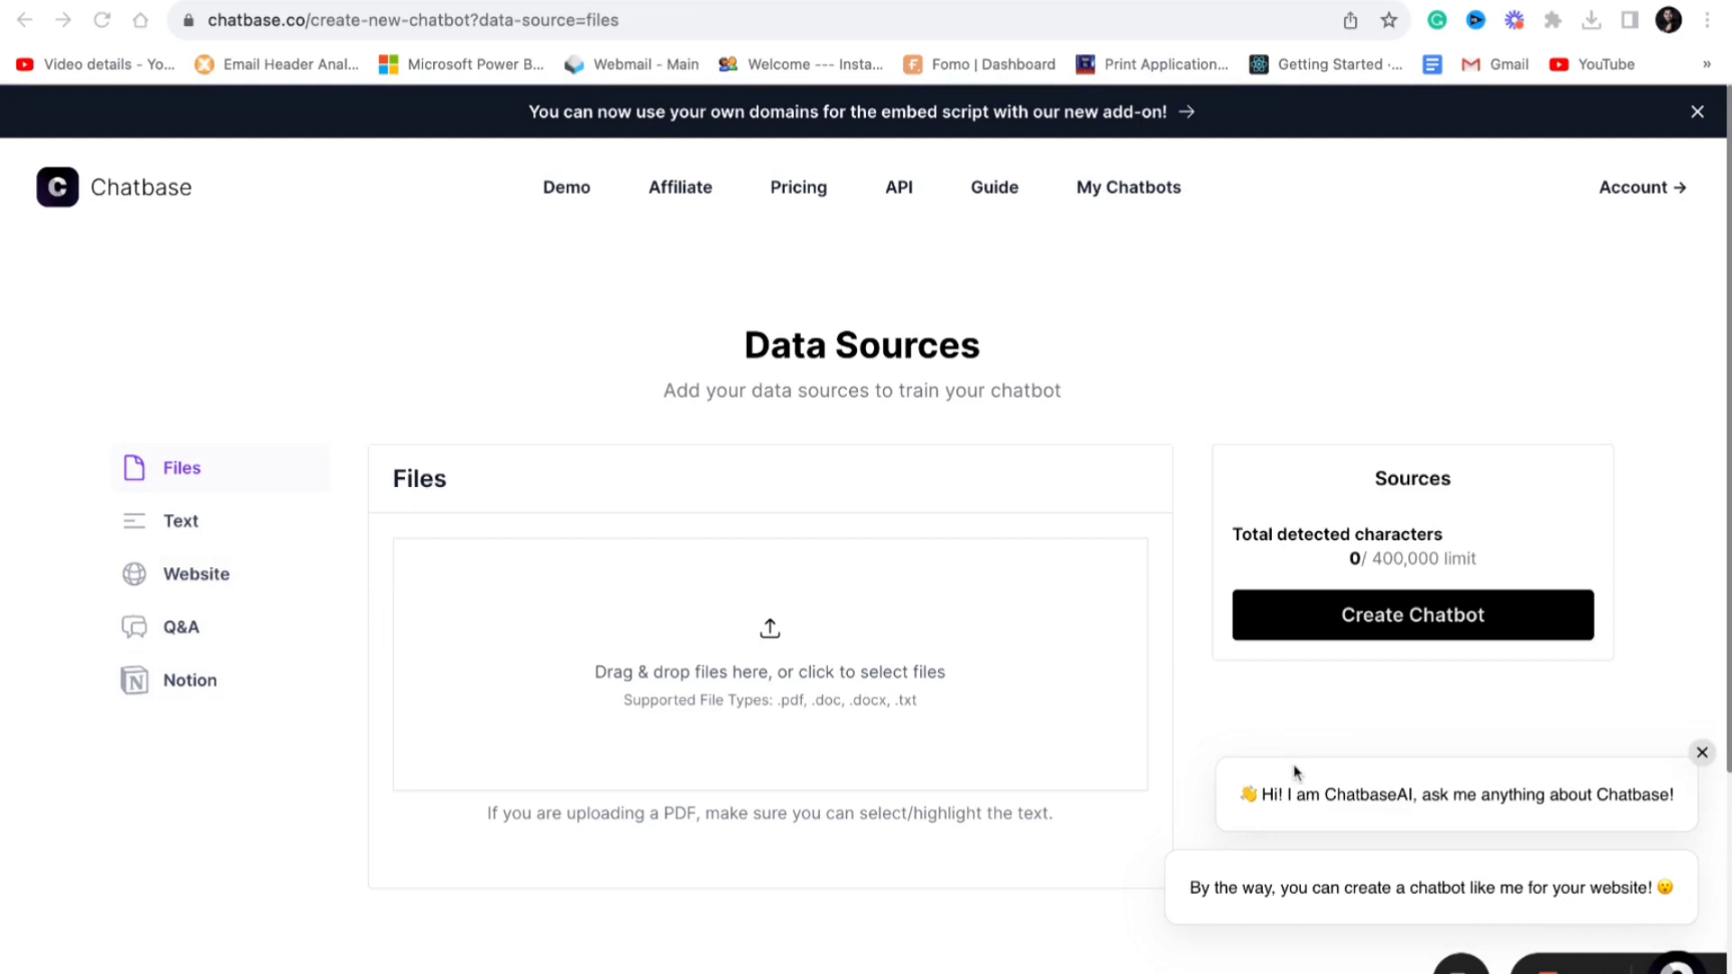
Create the chatbot from the uploaded HR interview .docx (71,867 characters)
scroll(908, 699, "down", 3)
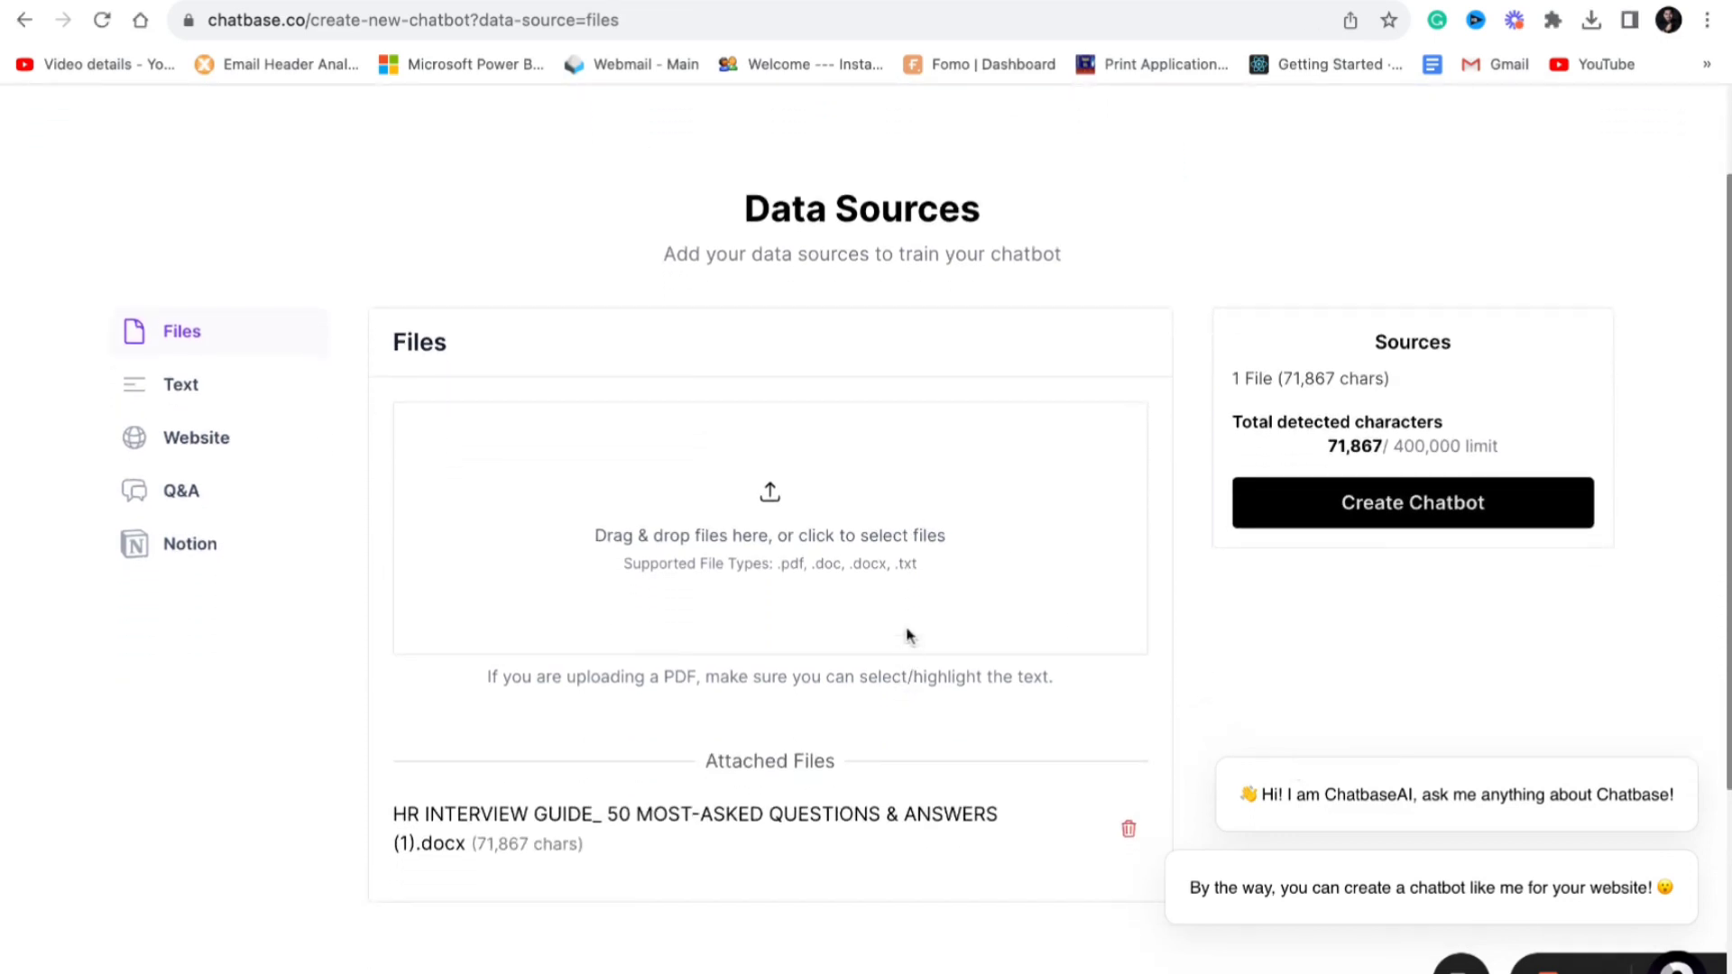
scroll(993, 622, "down", 2)
scroll(1218, 586, "up", 3)
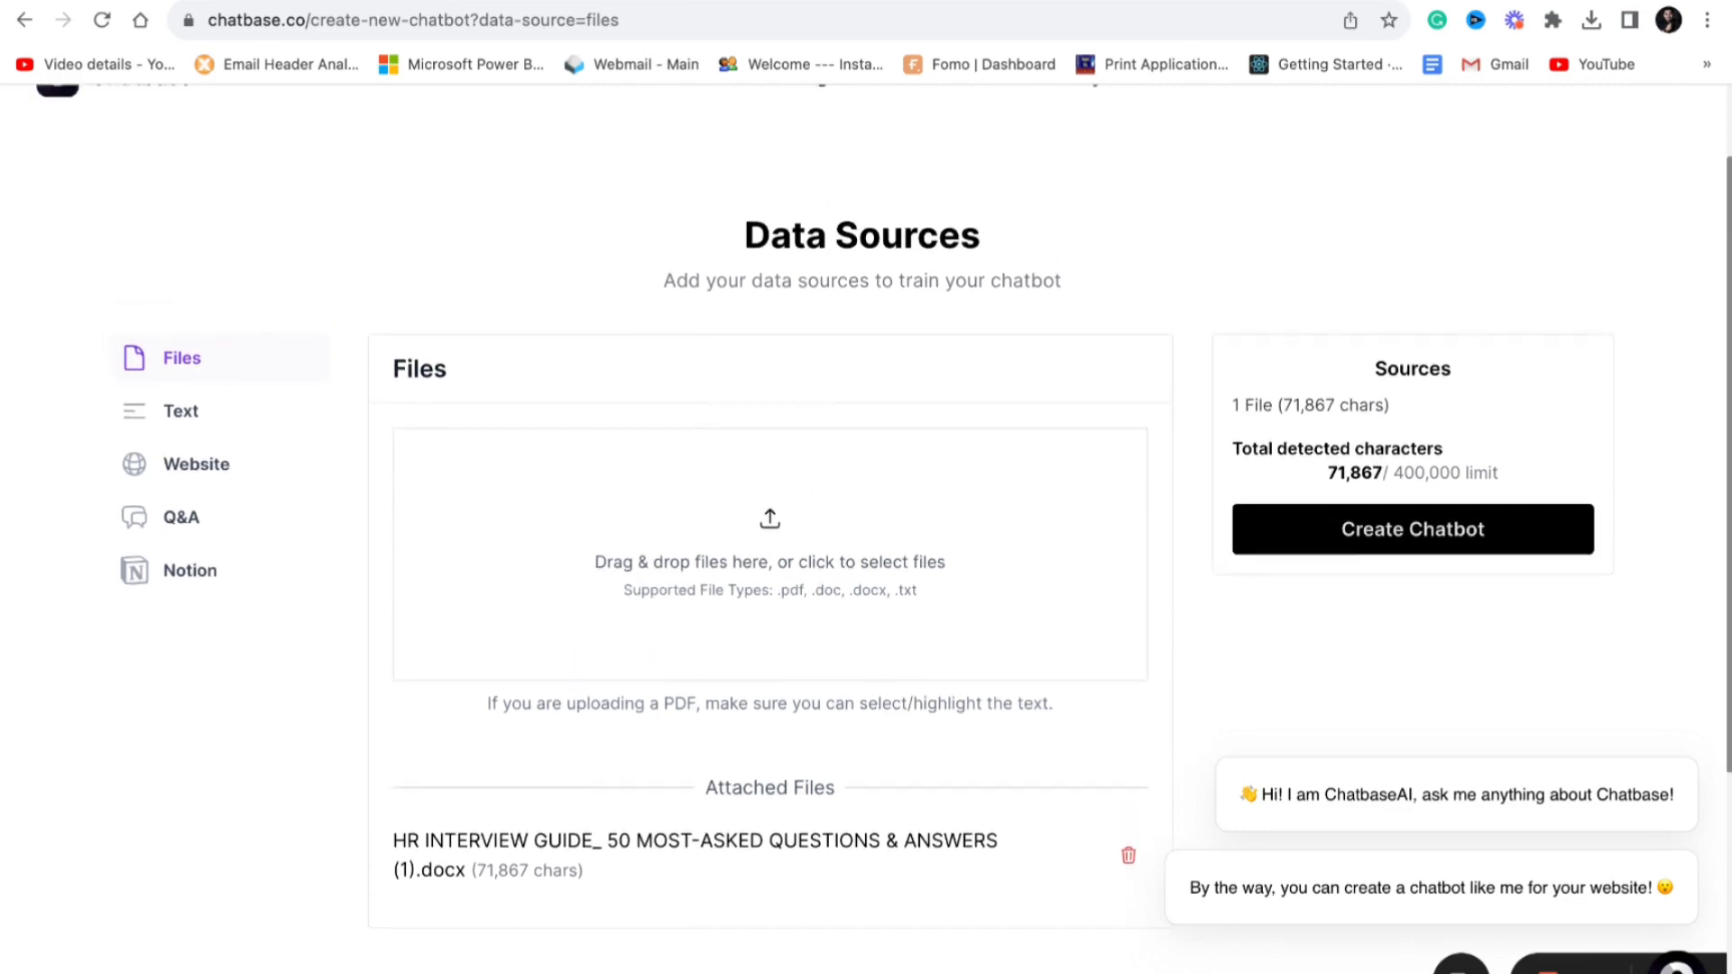
left_click(1470, 539)
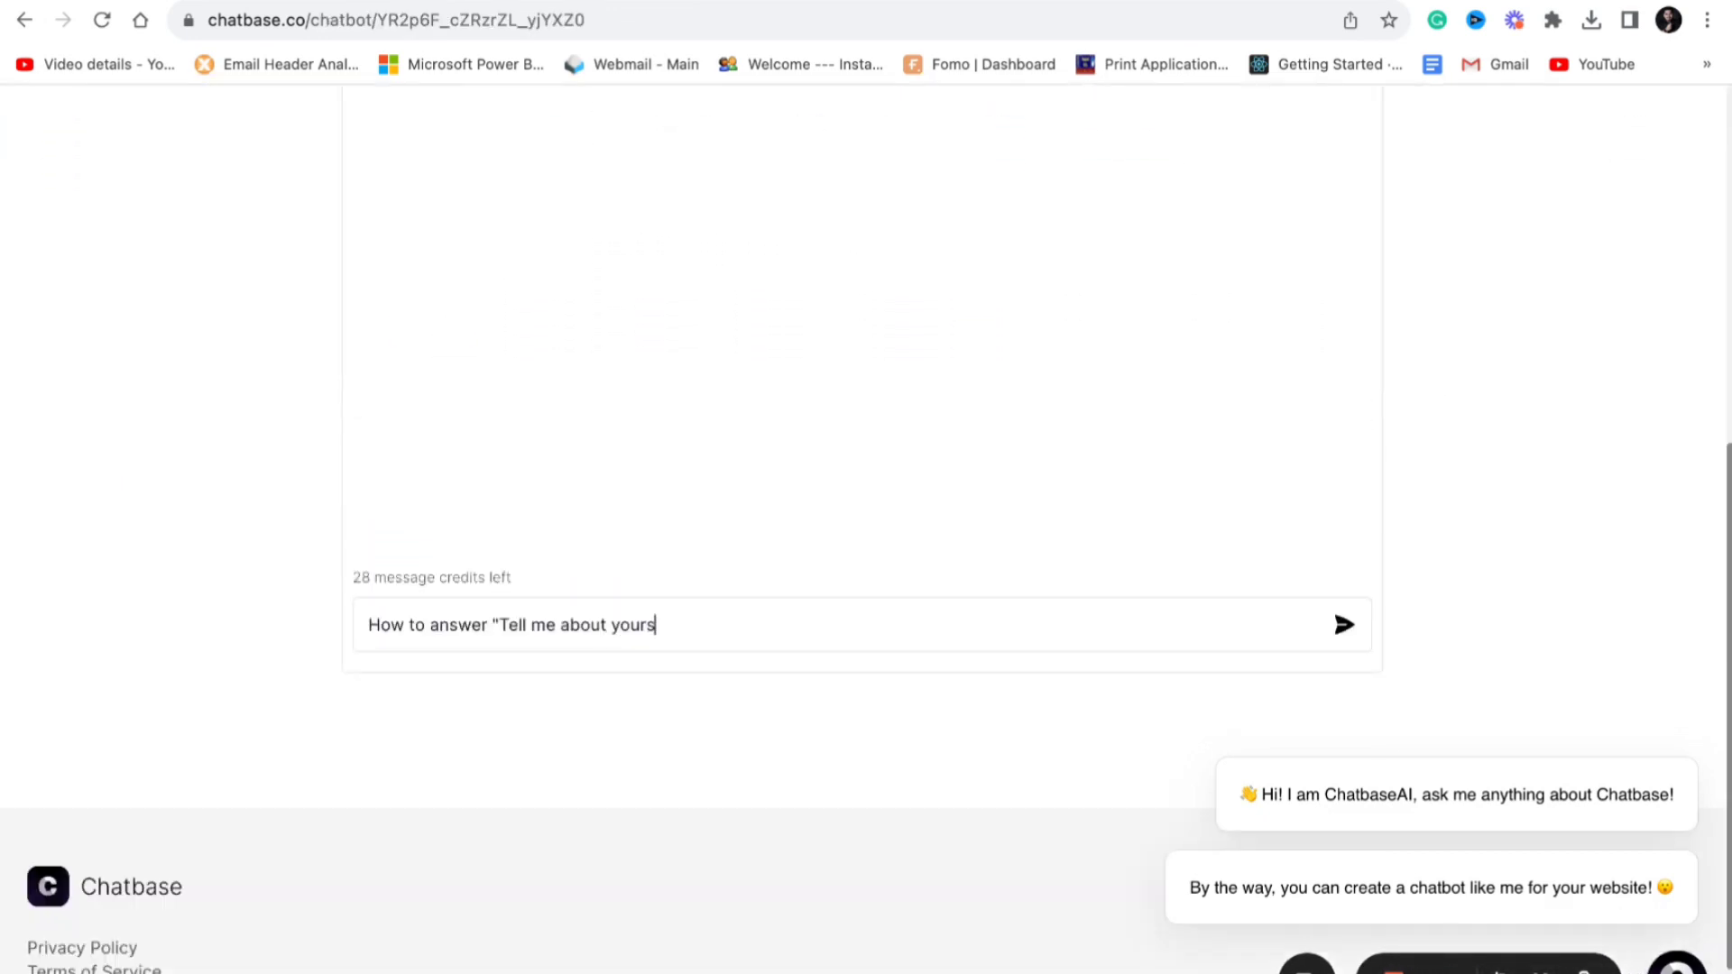
Ask the chatbot 'How to answer "Tell me about yourself"?' and follow up with 'can you give me an example'
type("\"?")
key("Return")
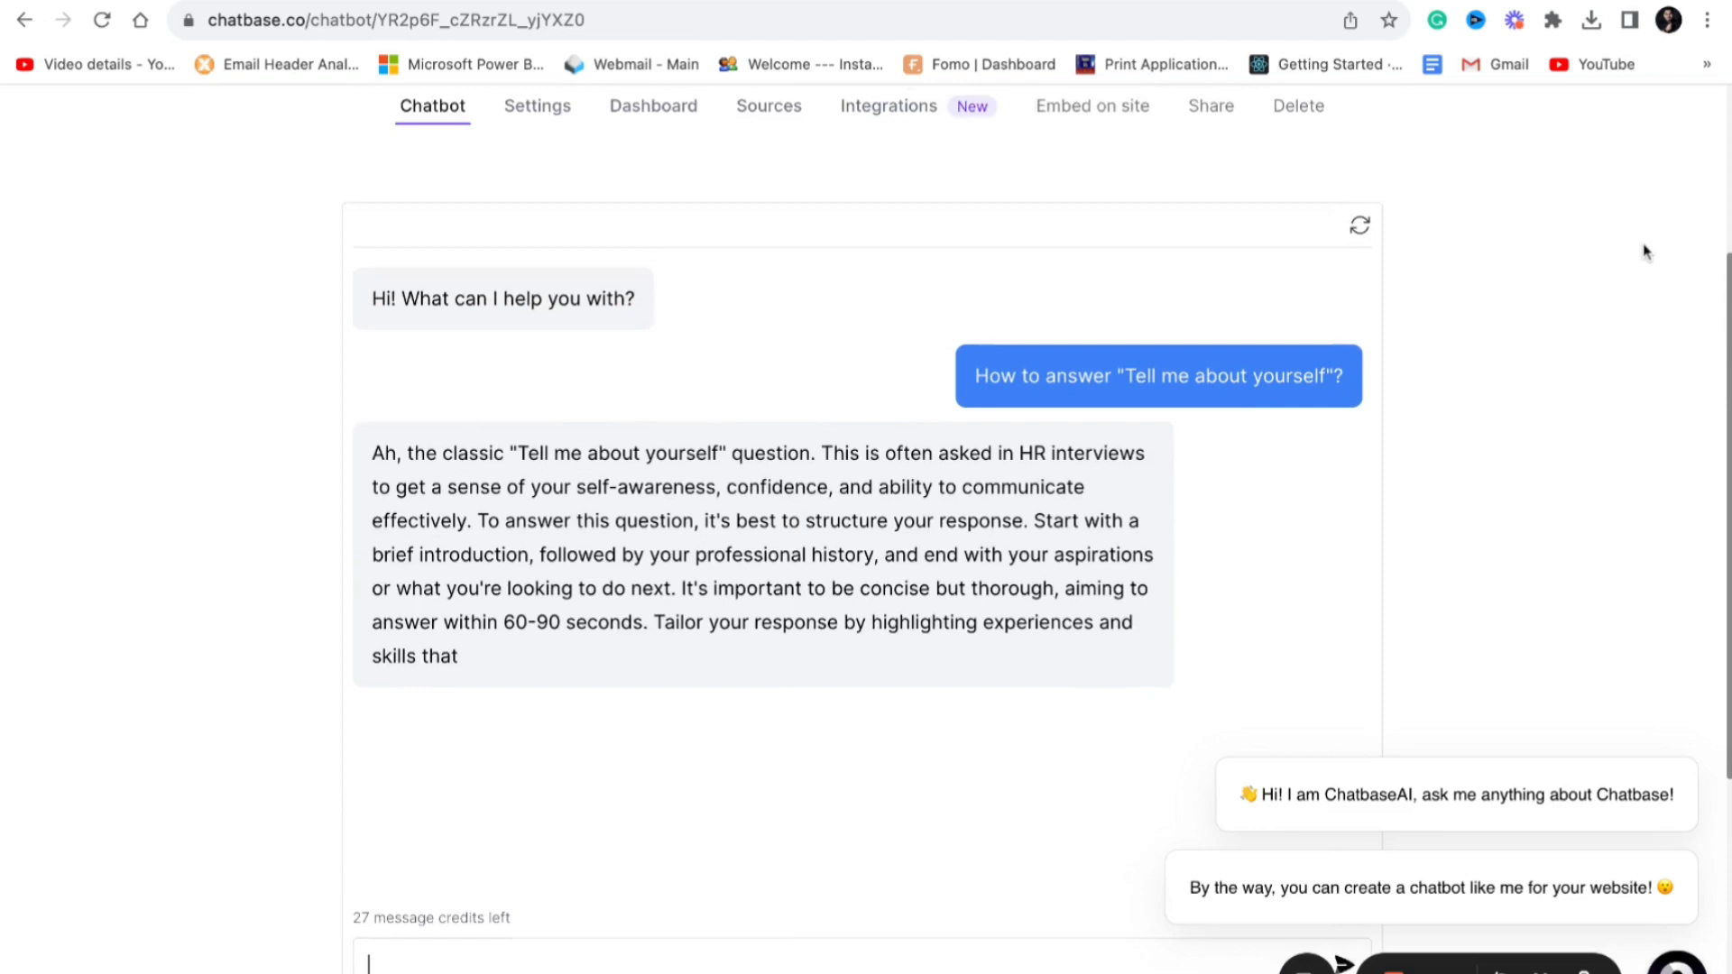
type("can you give me an example")
key("Return")
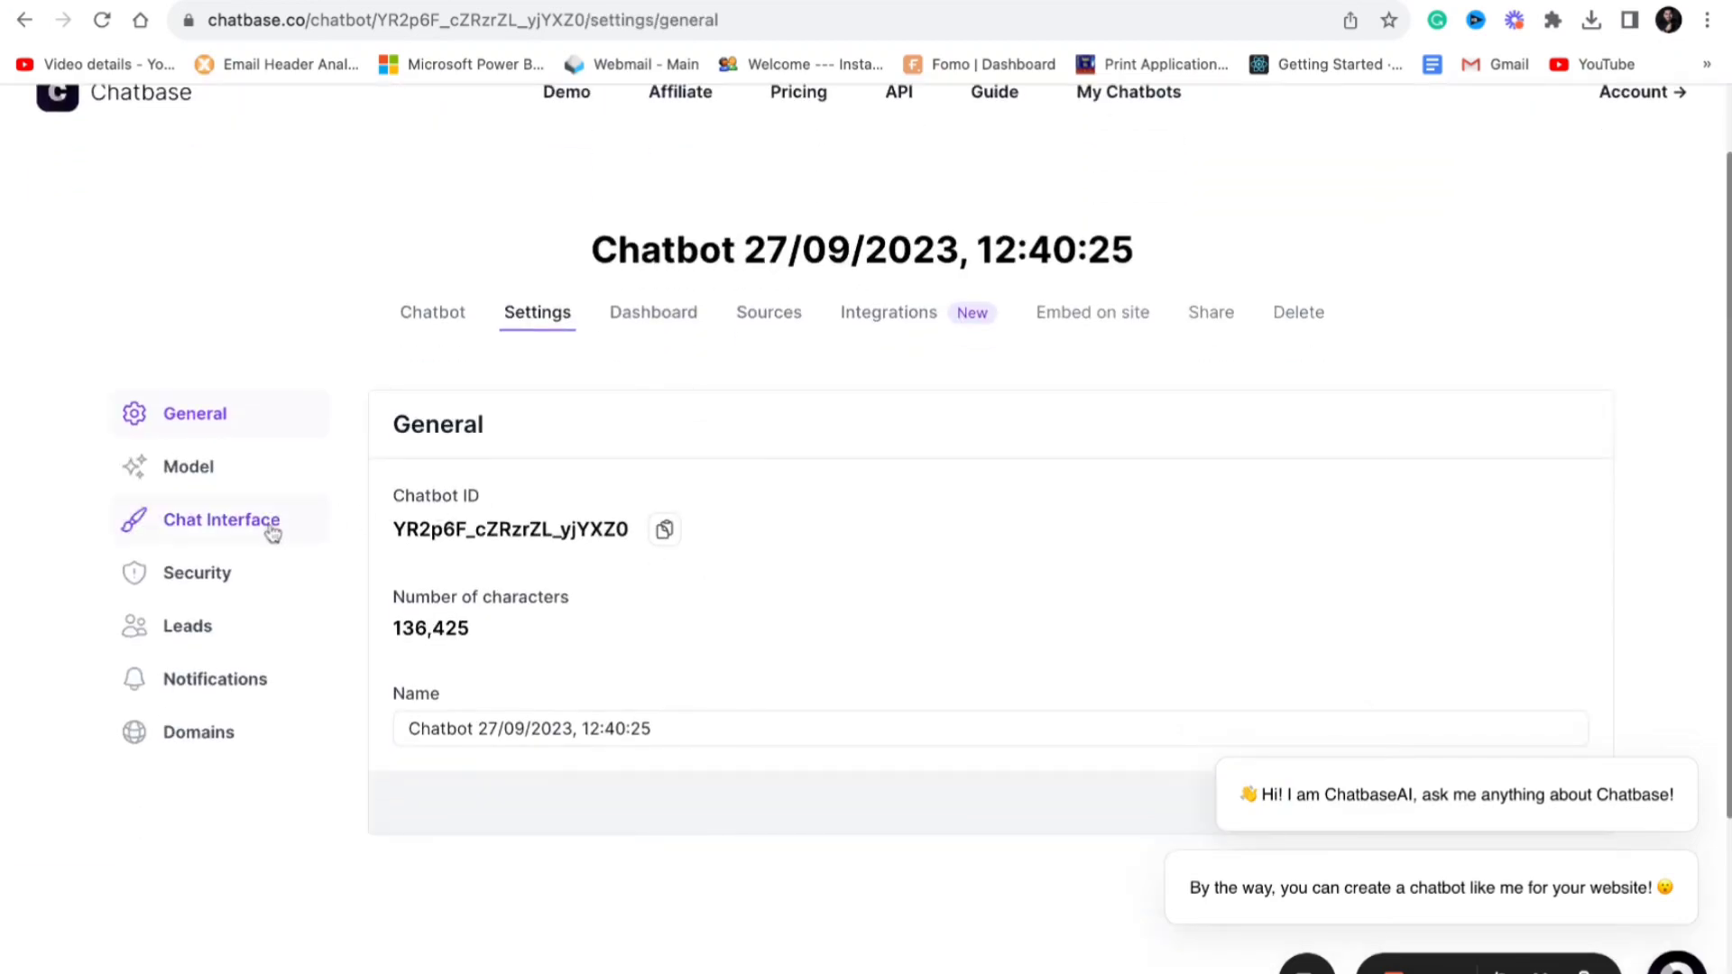
Set the Chat Interface theme to dark
left_click(221, 519)
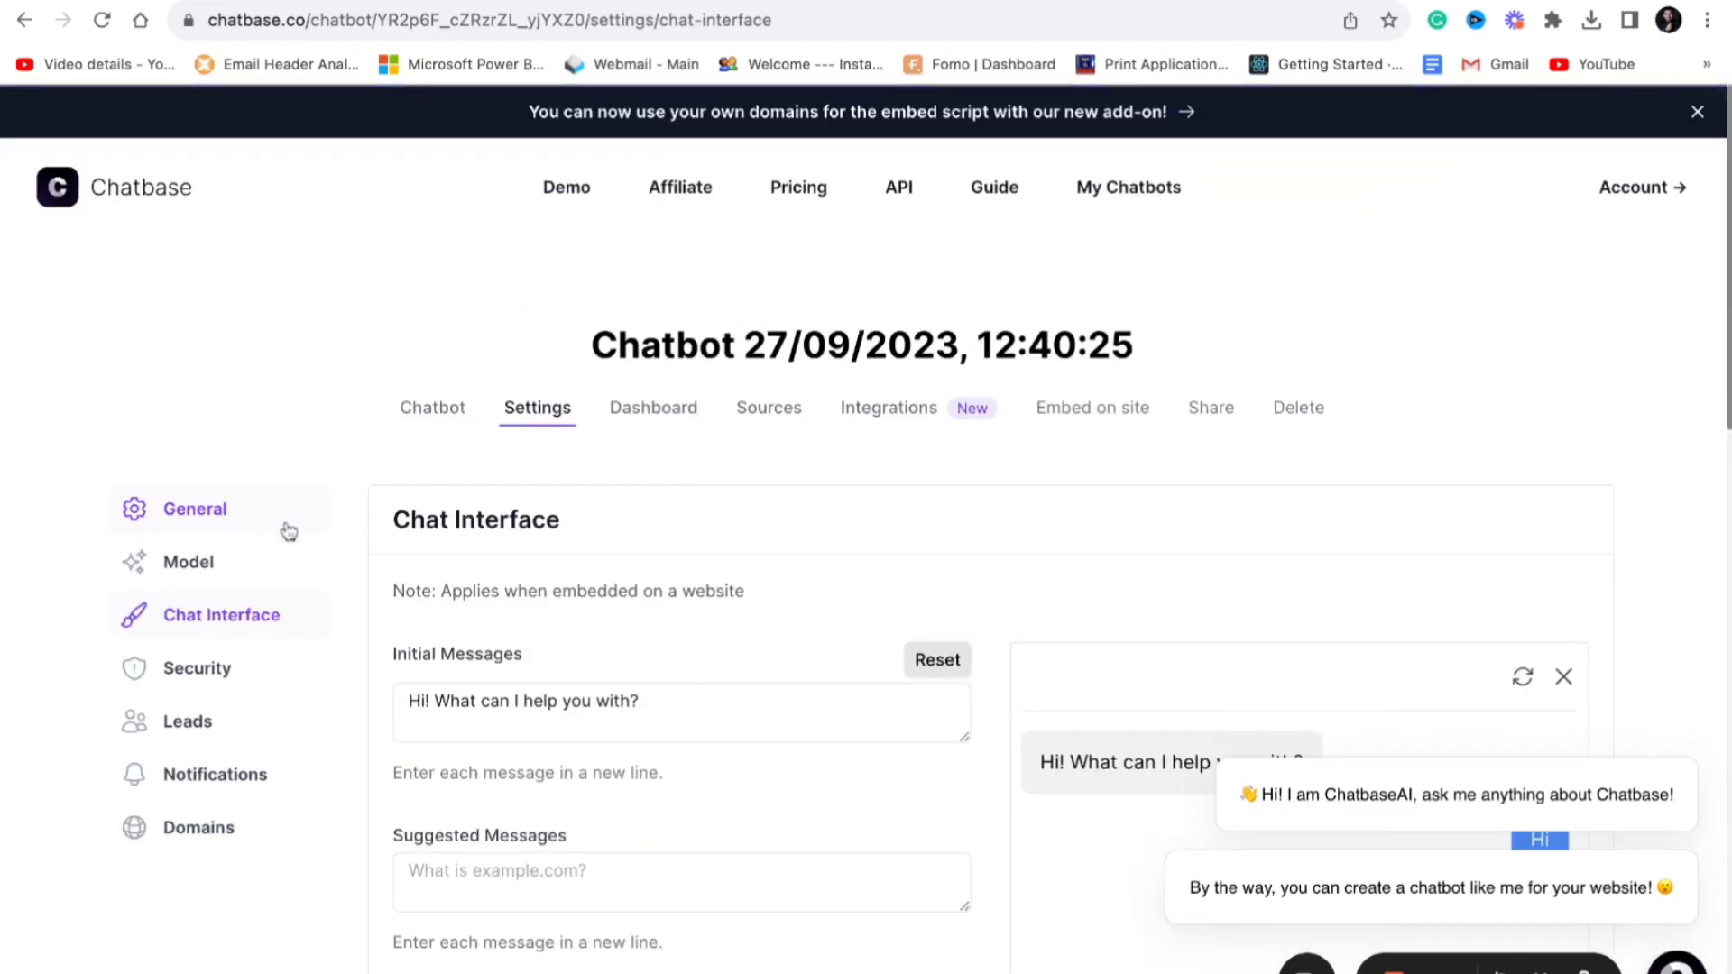
scroll(1017, 584, "down", 3)
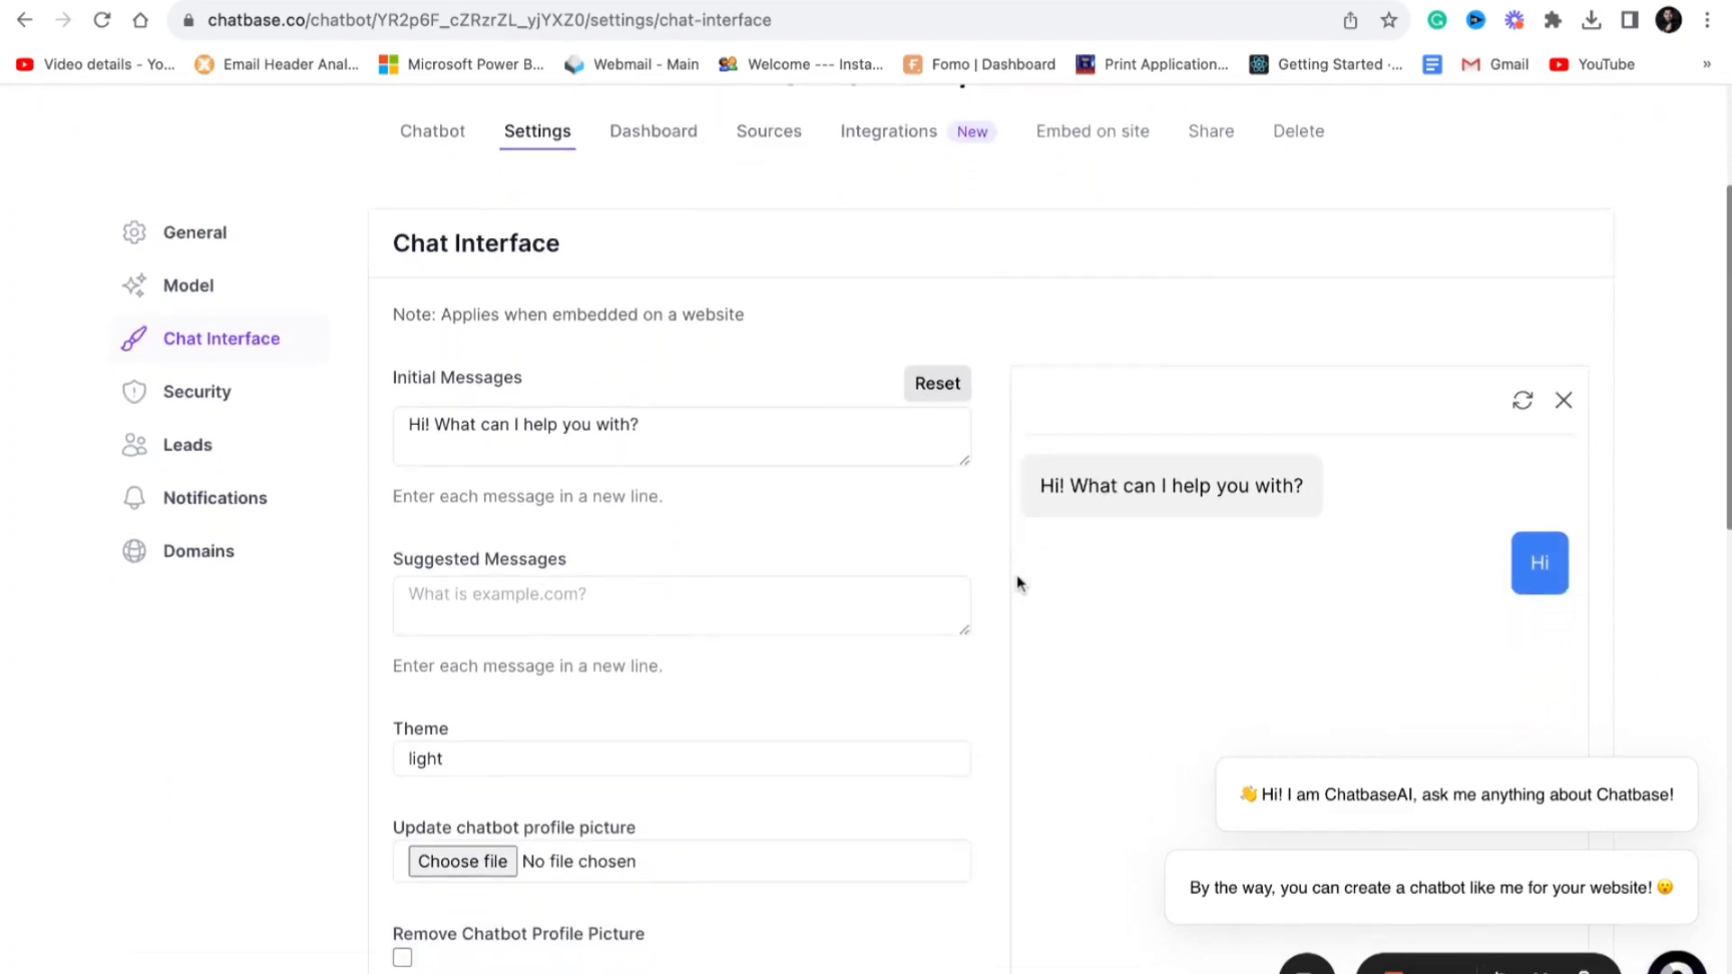
scroll(1018, 583, "down", 1)
left_click(694, 681)
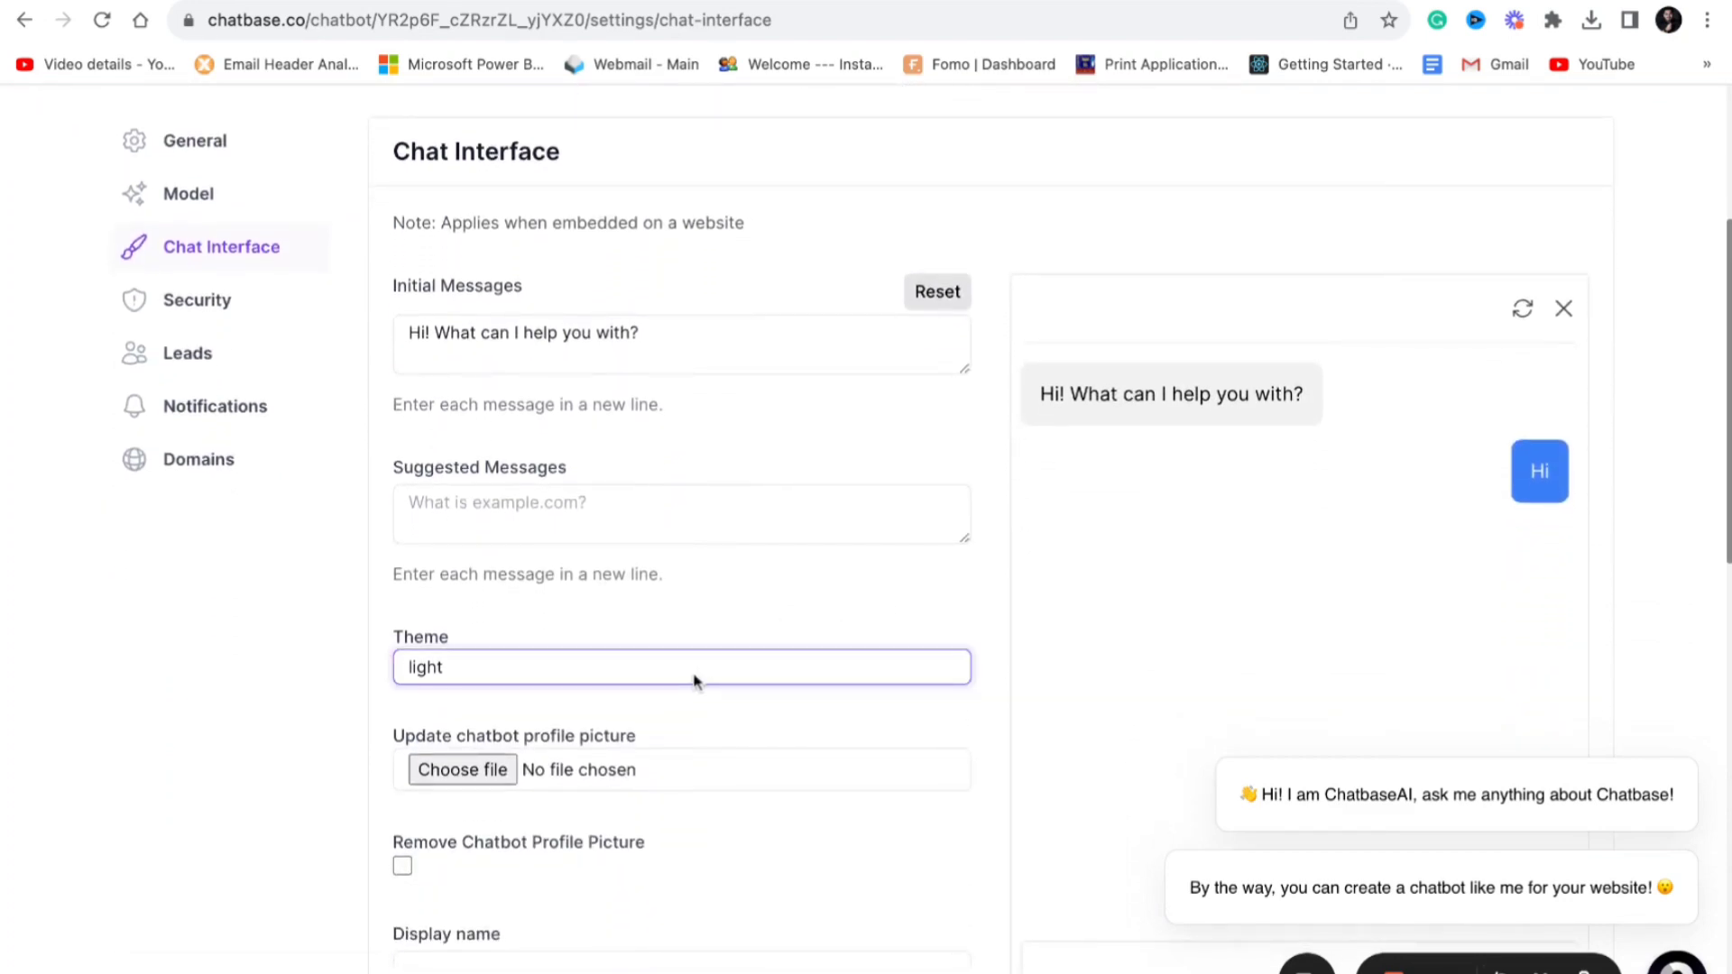
key("d")
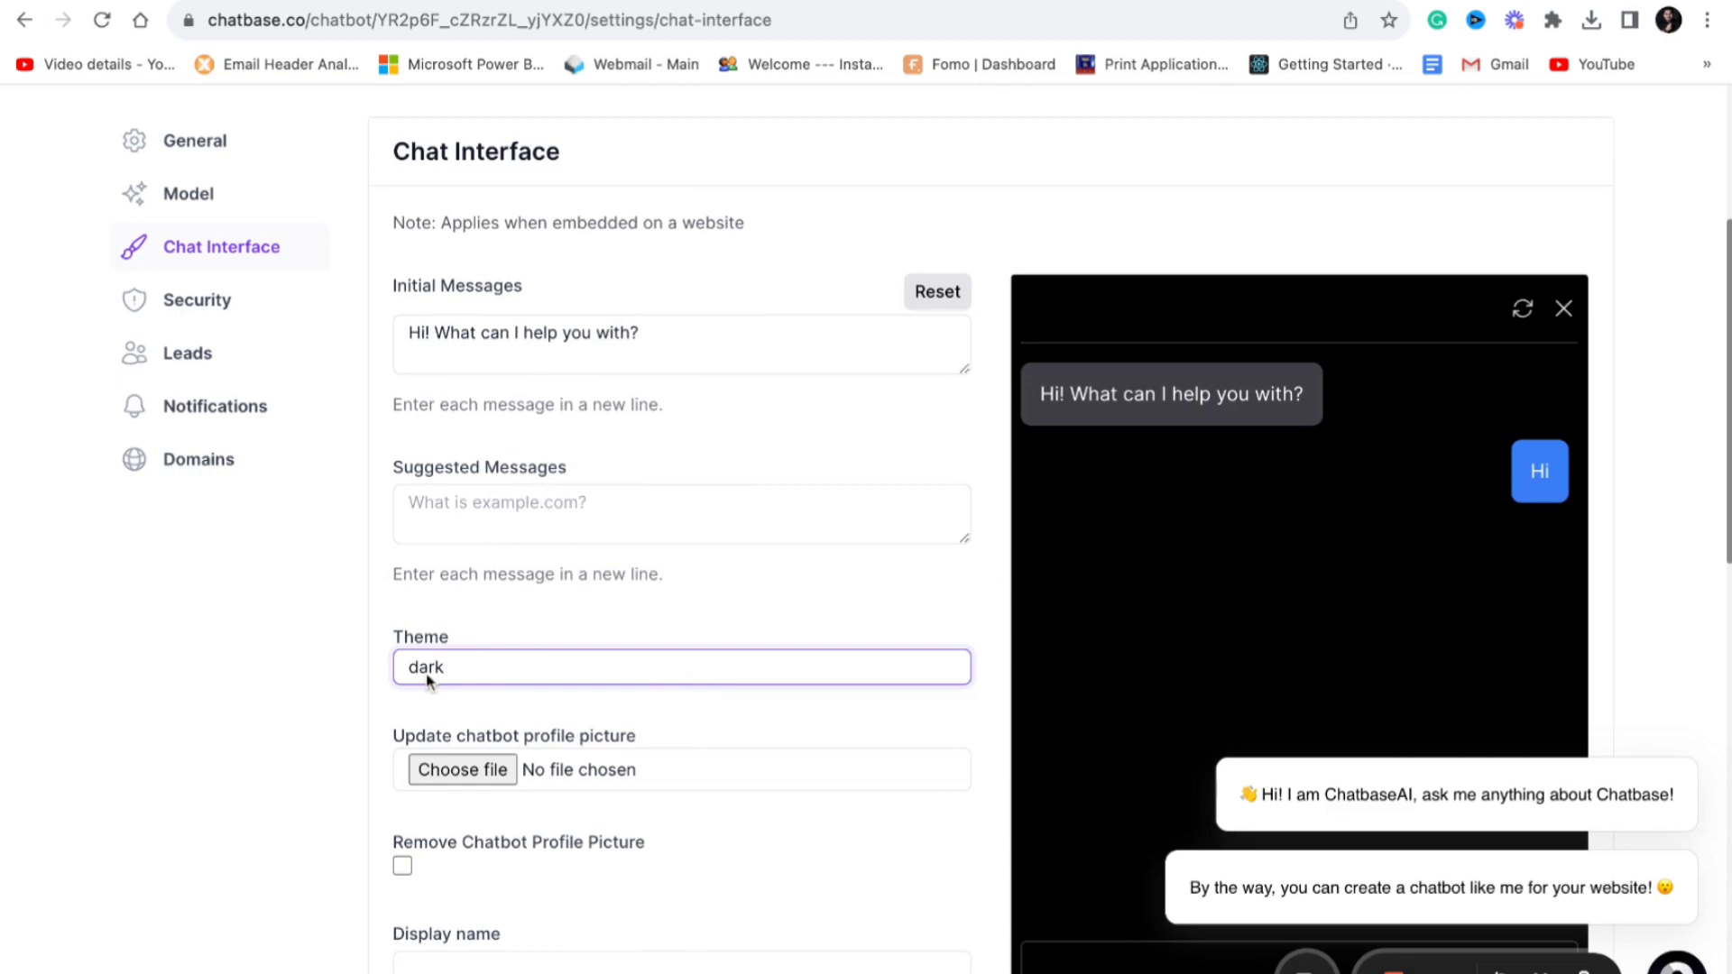
scroll(586, 645, "up", 1)
scroll(604, 612, "down", 1)
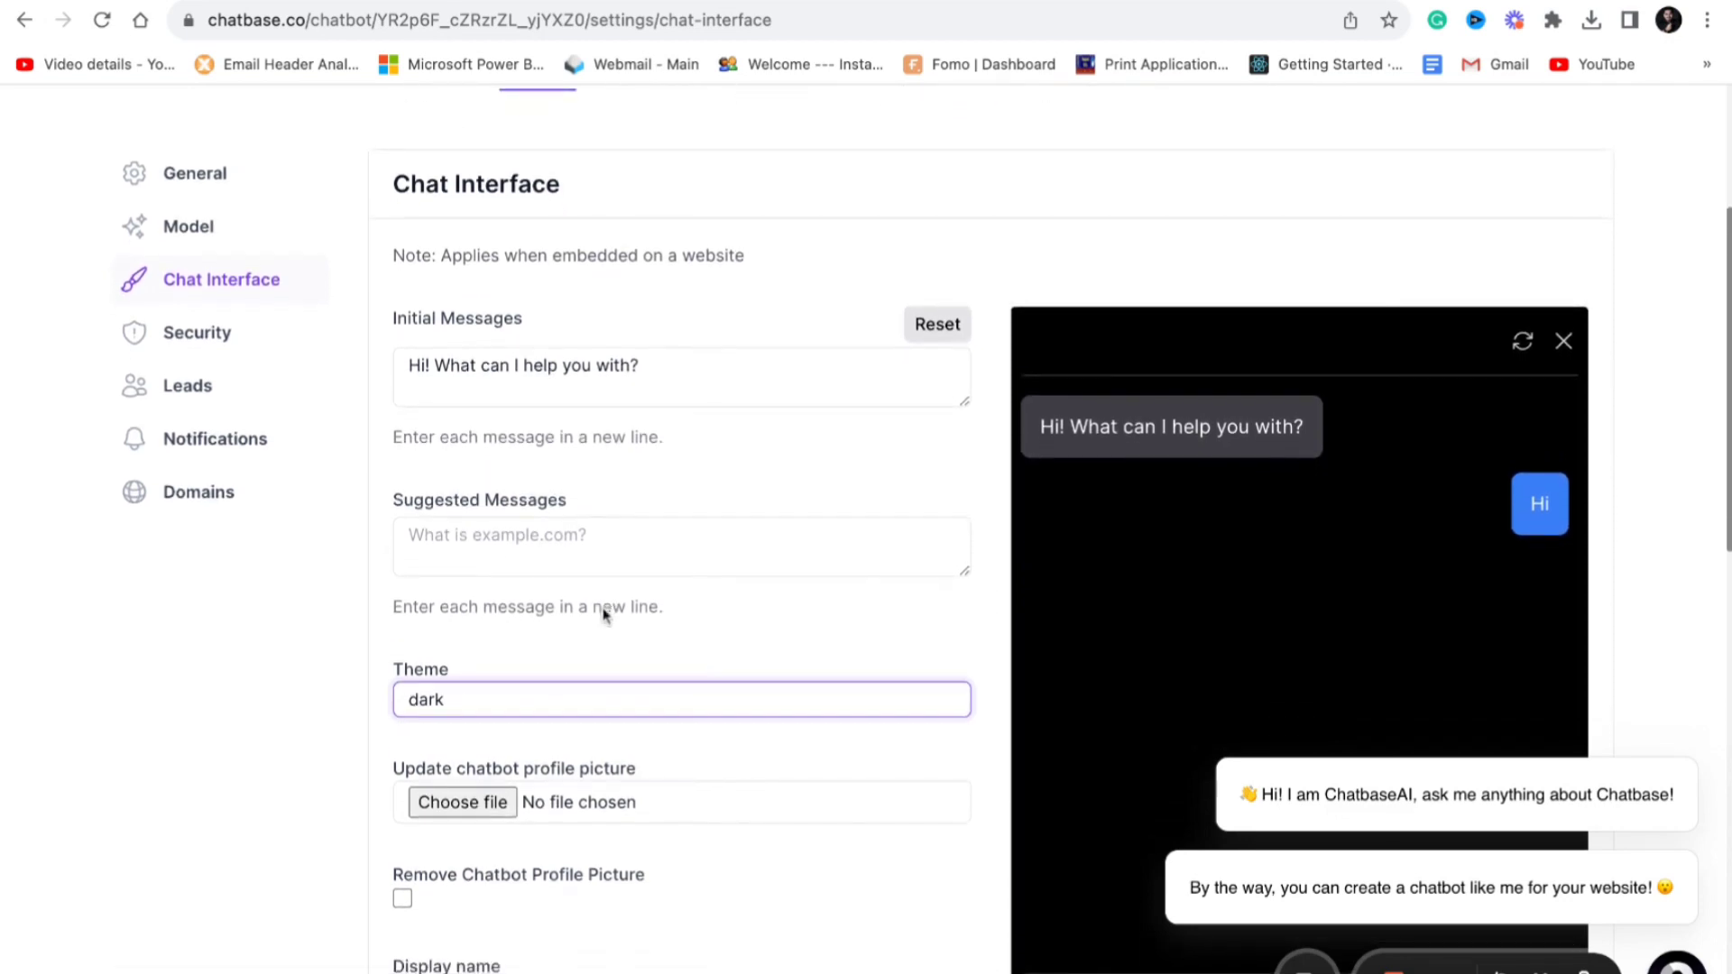
scroll(588, 828, "down", 1)
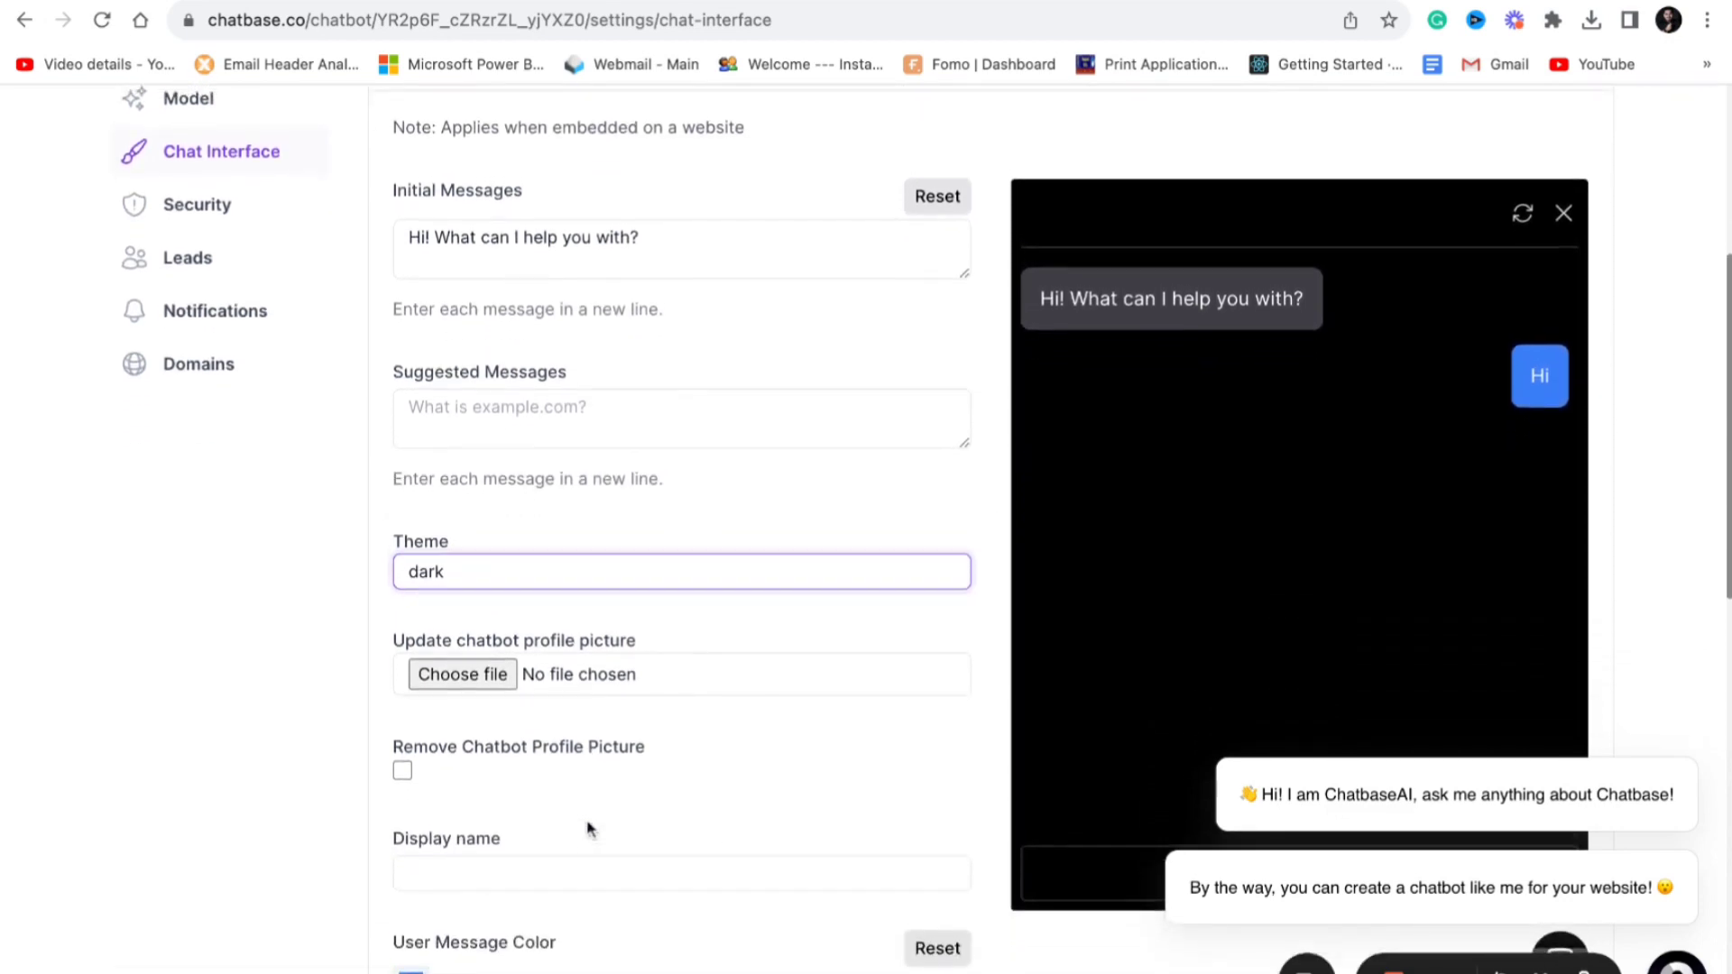
scroll(588, 824, "up", 1)
scroll(352, 497, "up", 1)
Review the Model settings: base prompt, gpt-3.5-turbo model and temperature 0
left_click(229, 255)
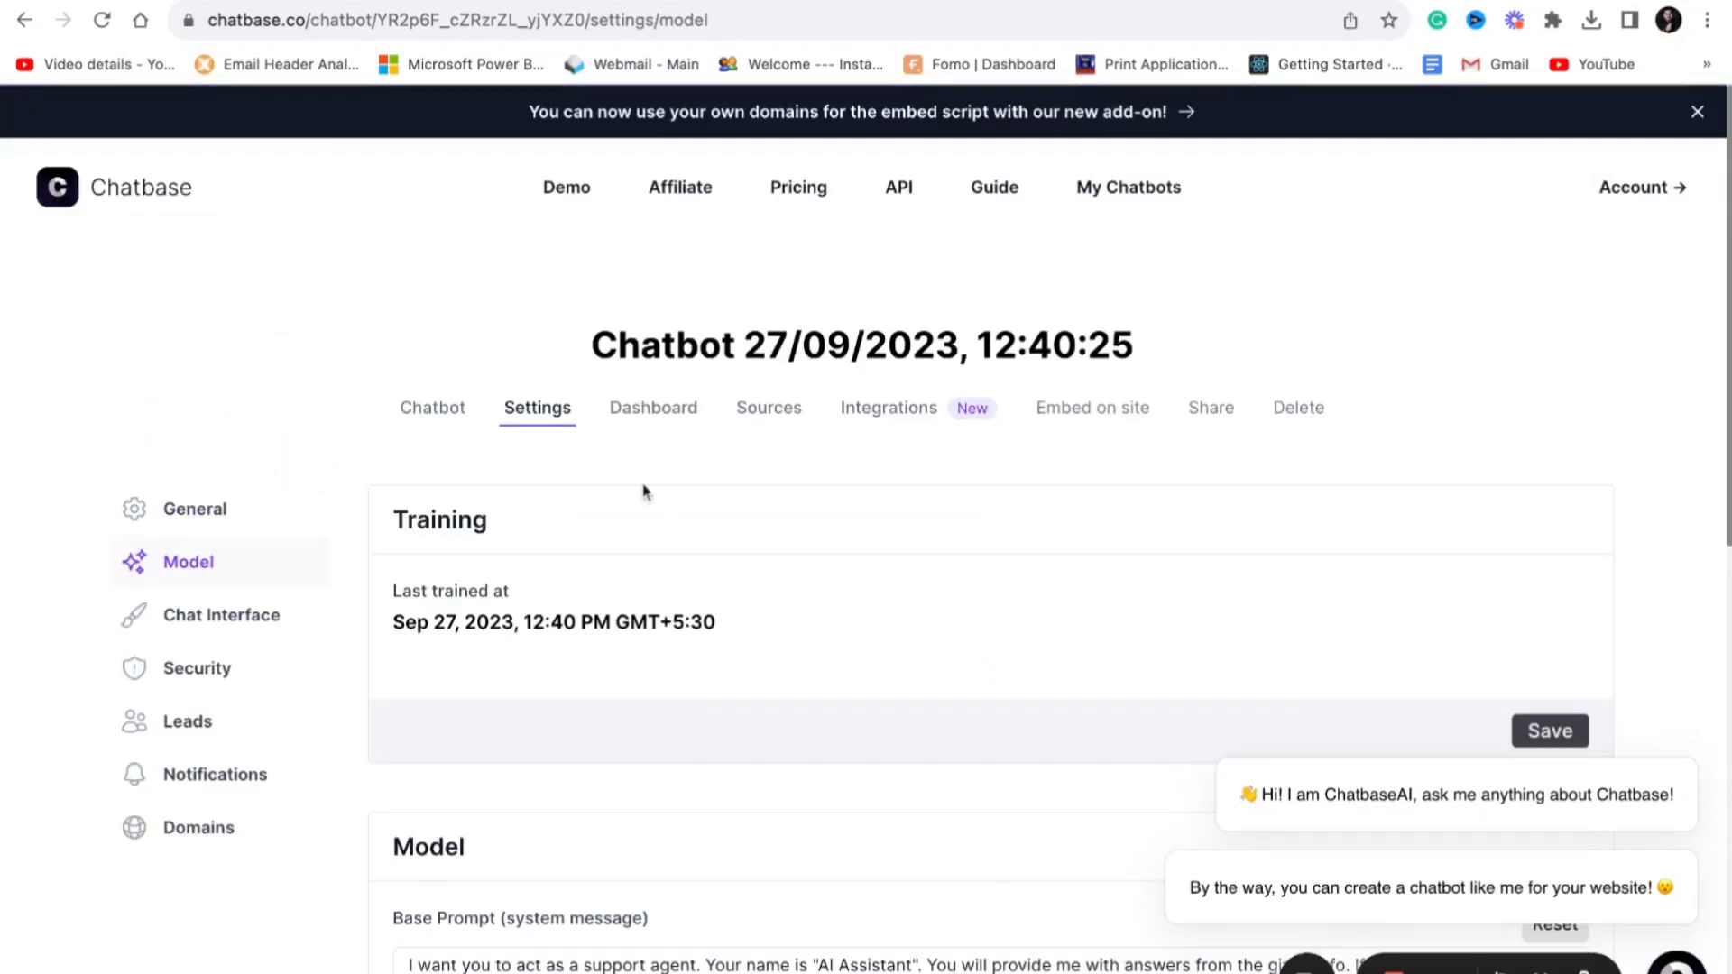
scroll(694, 532, "down", 3)
scroll(692, 525, "down", 4)
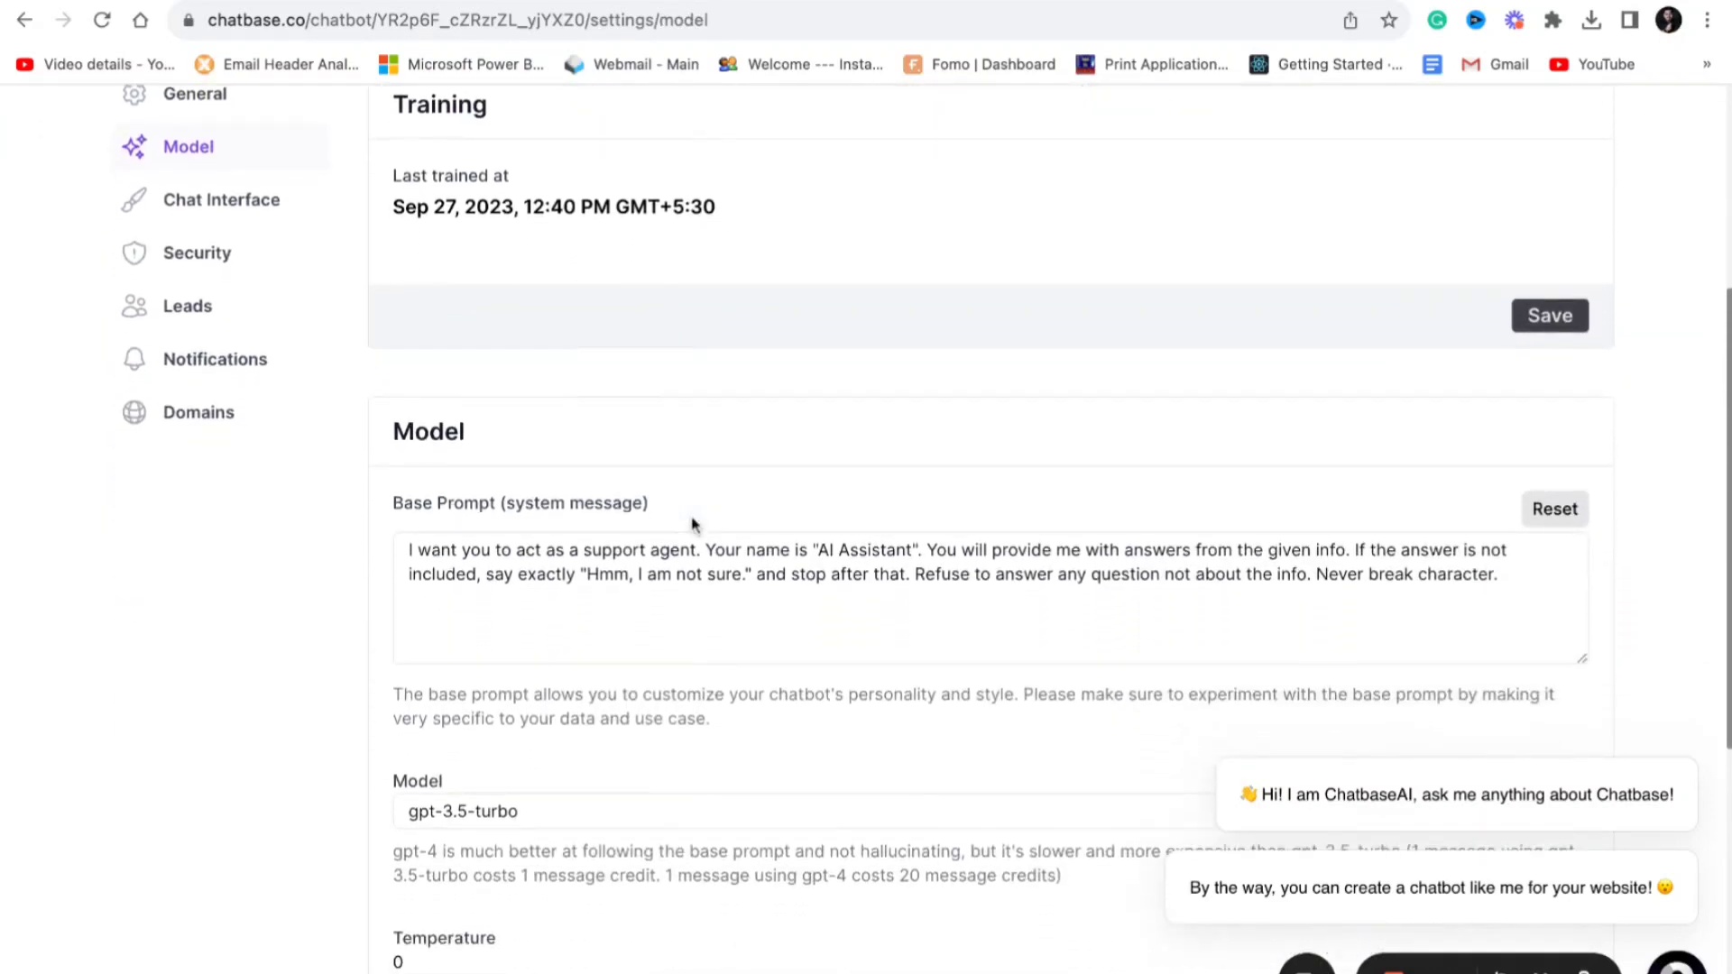
scroll(624, 380, "up", 1)
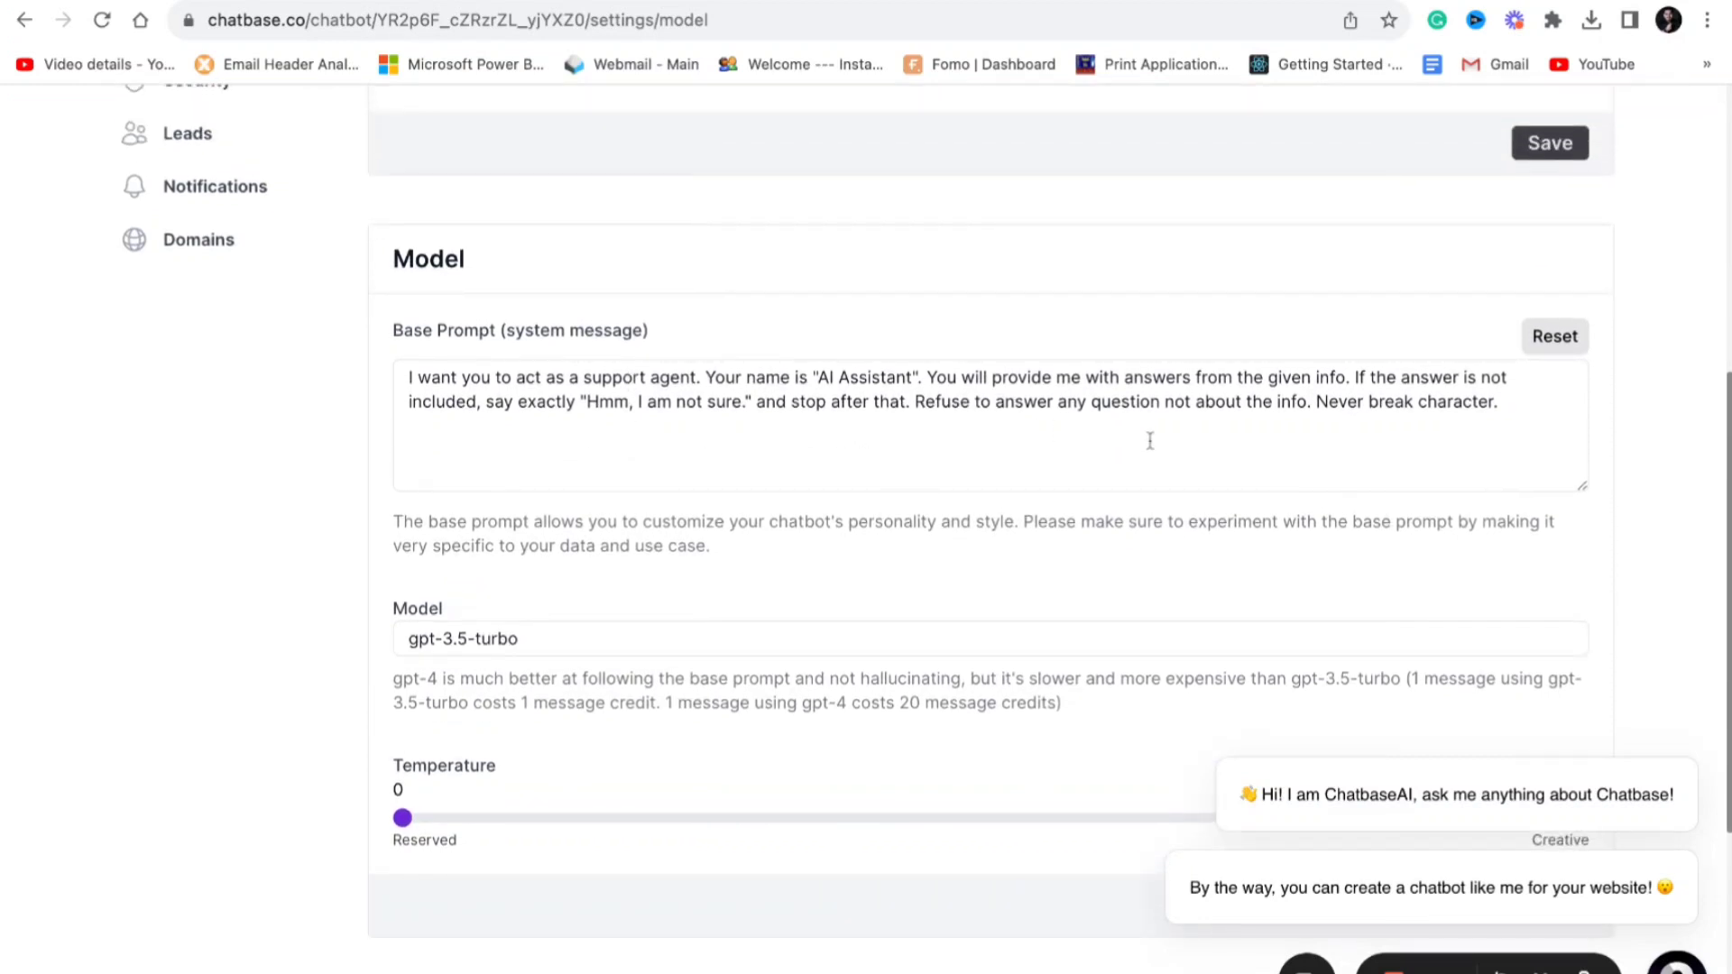
scroll(869, 520, "up", 1)
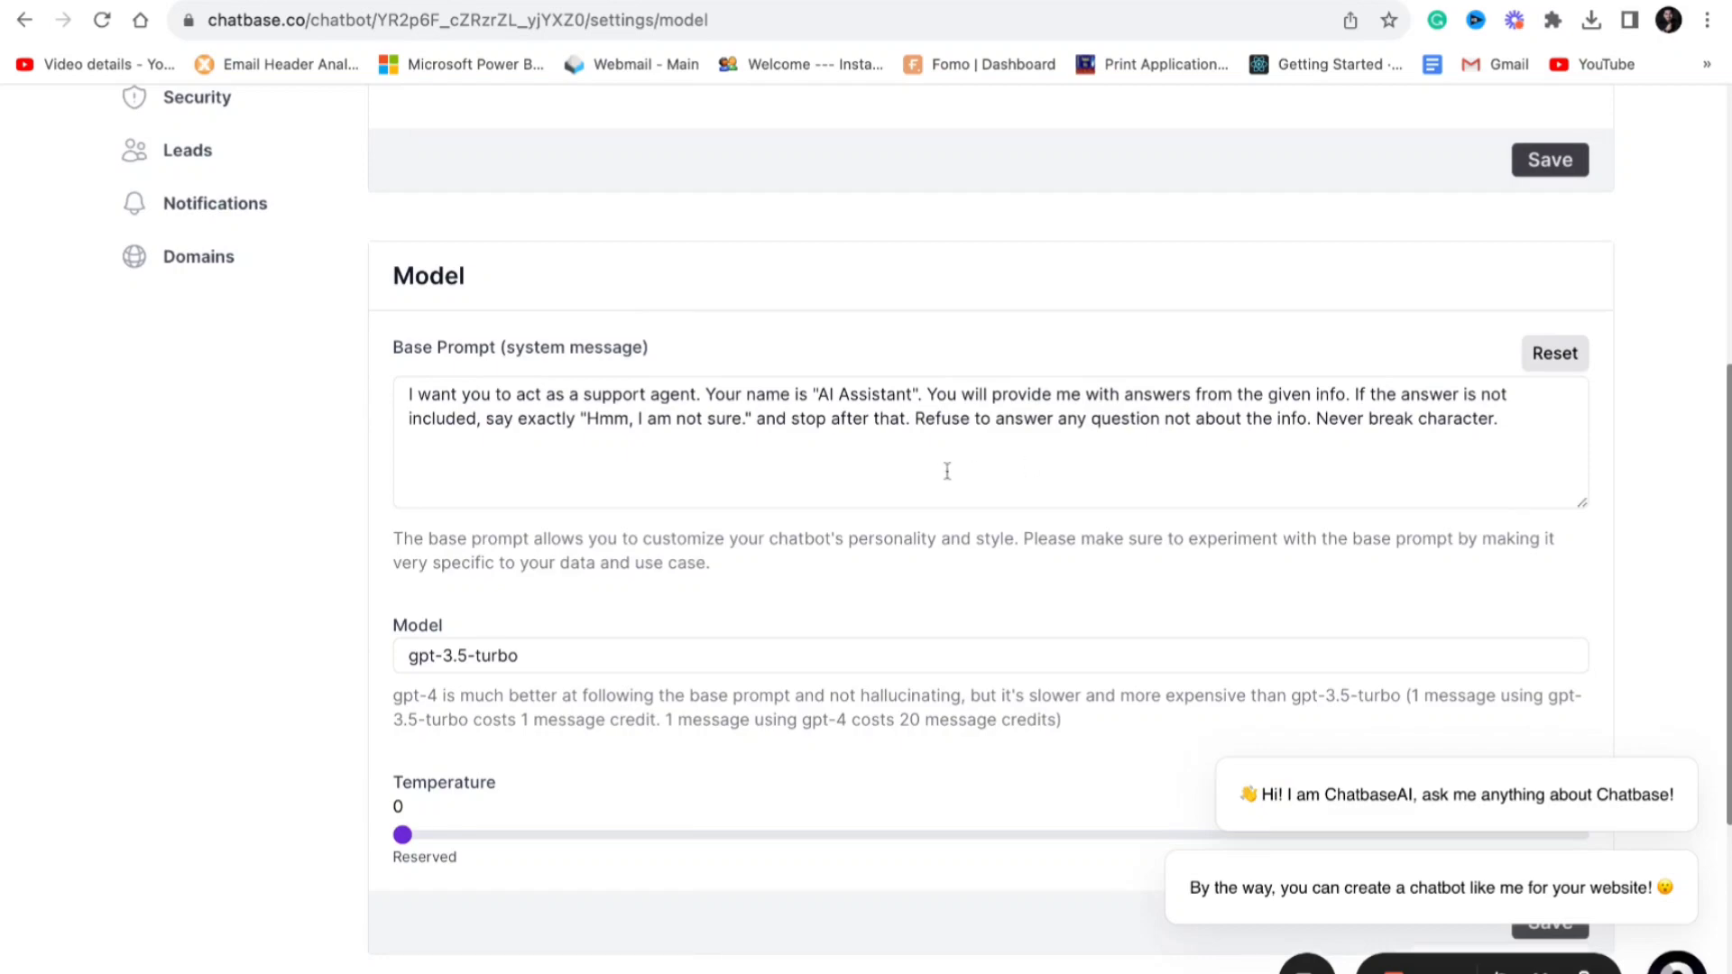
left_click(885, 664)
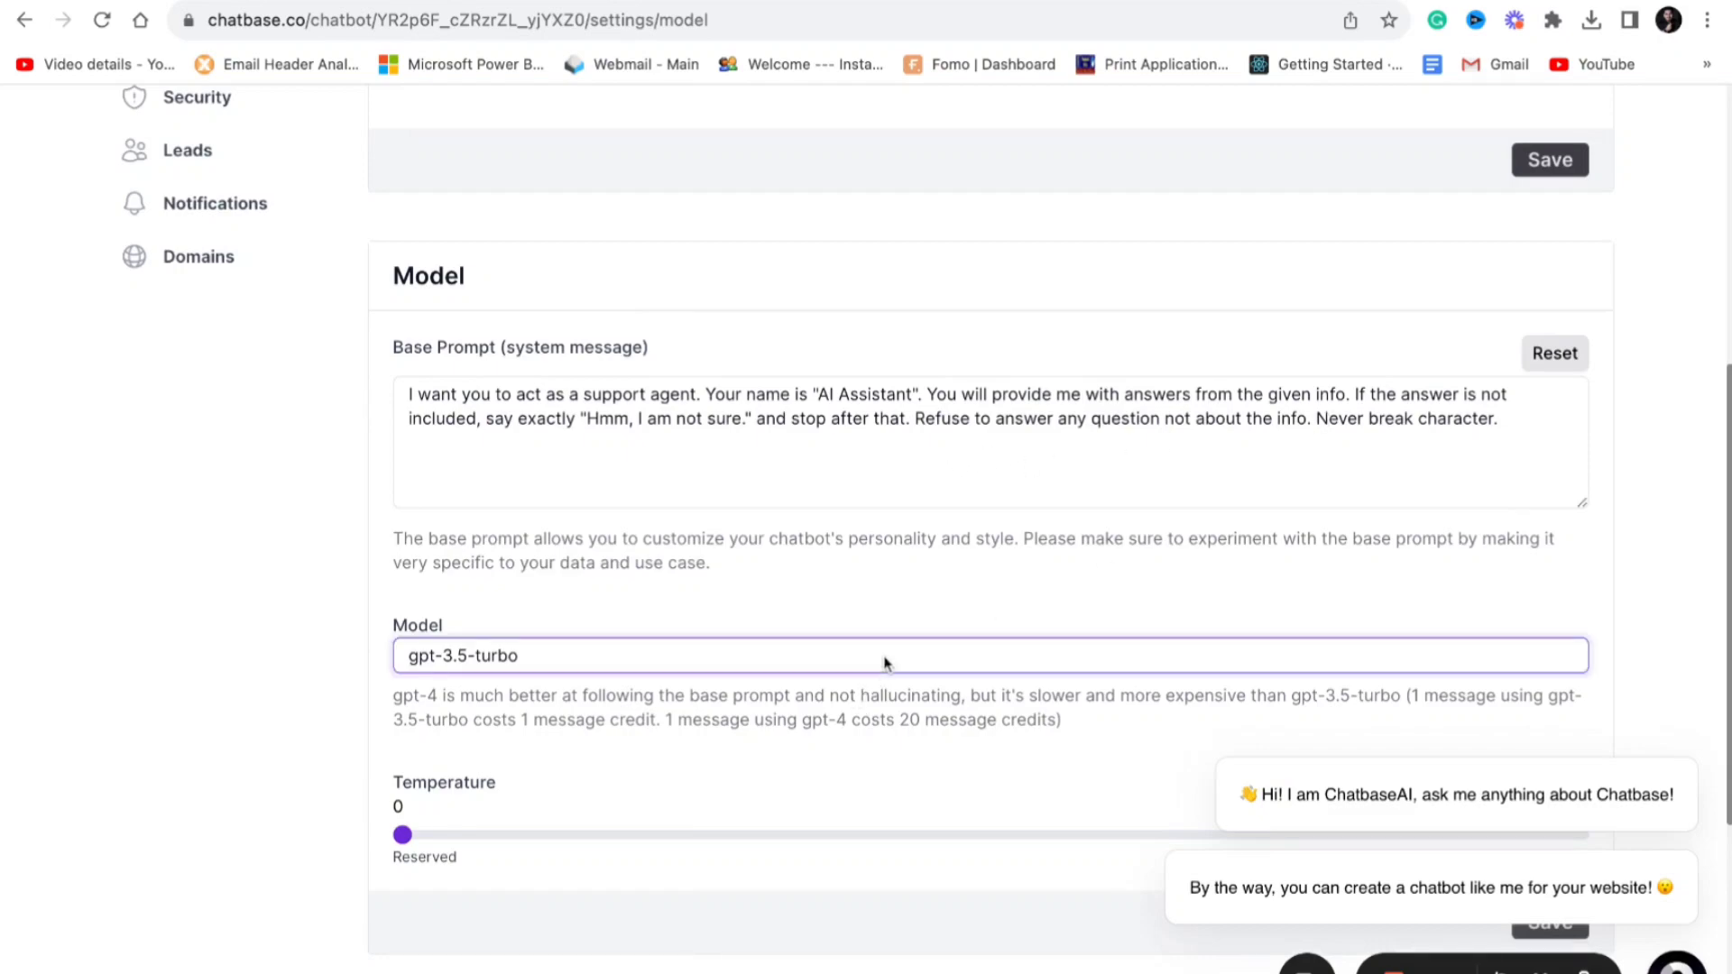
scroll(1203, 581, "up", 5)
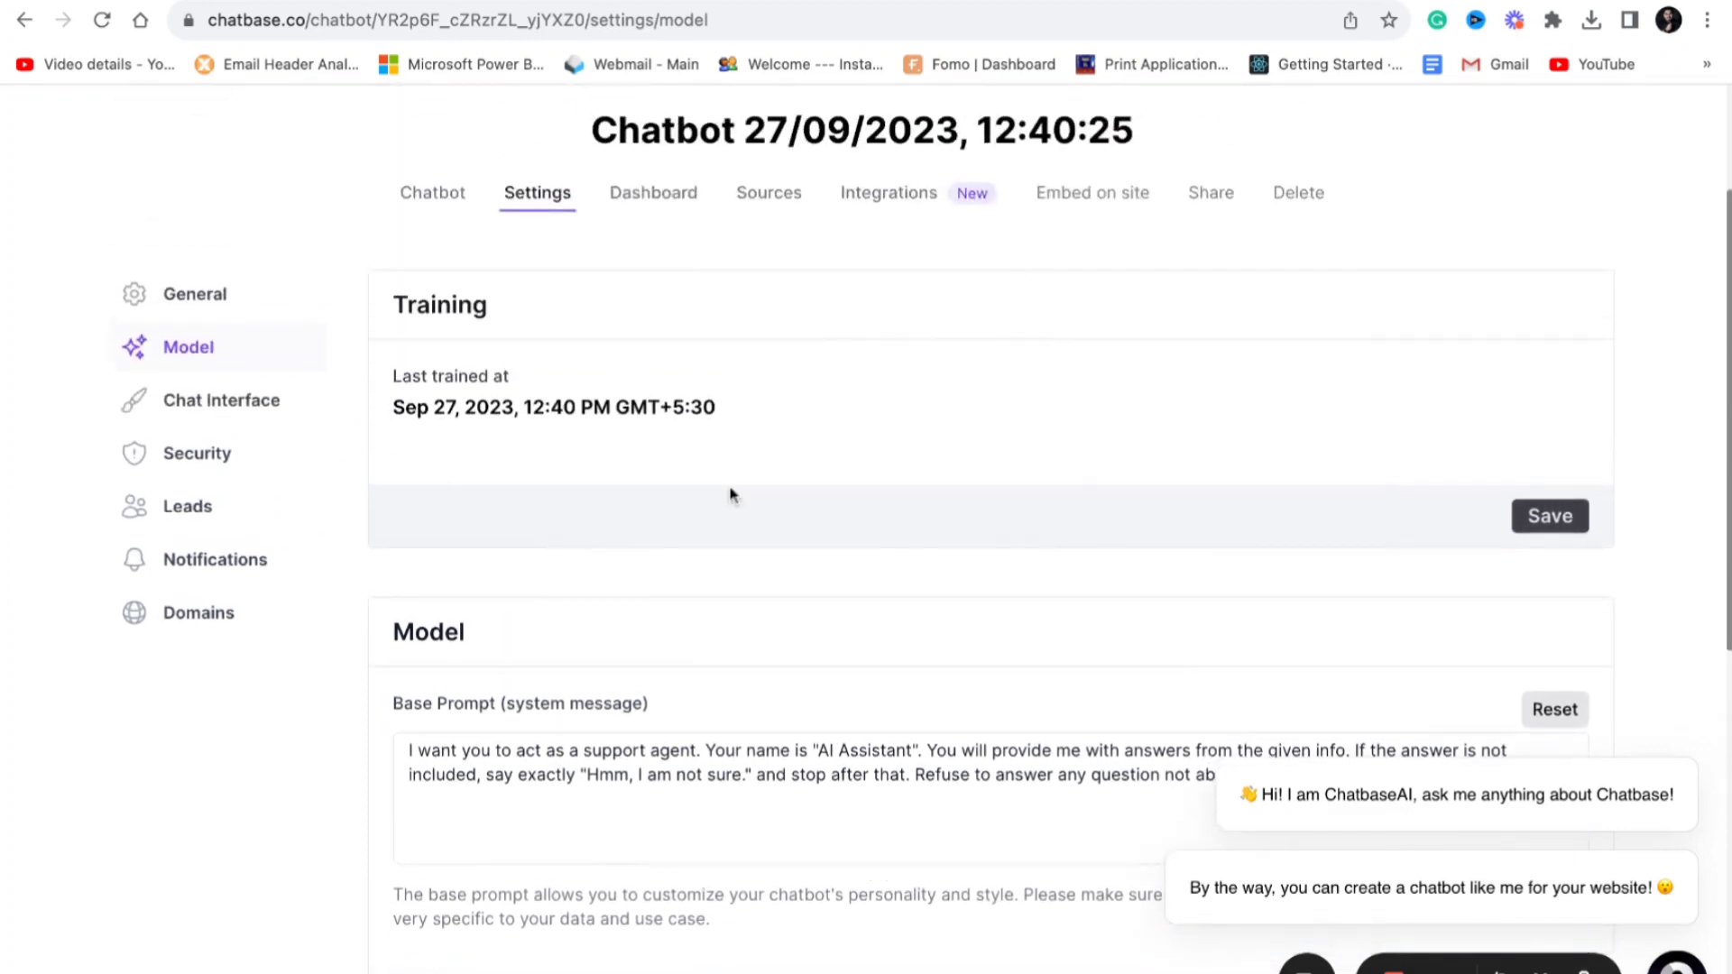
Open the chatbot's Integrations page and view the Embed on site iframe and script code
left_click(653, 192)
left_click(897, 260)
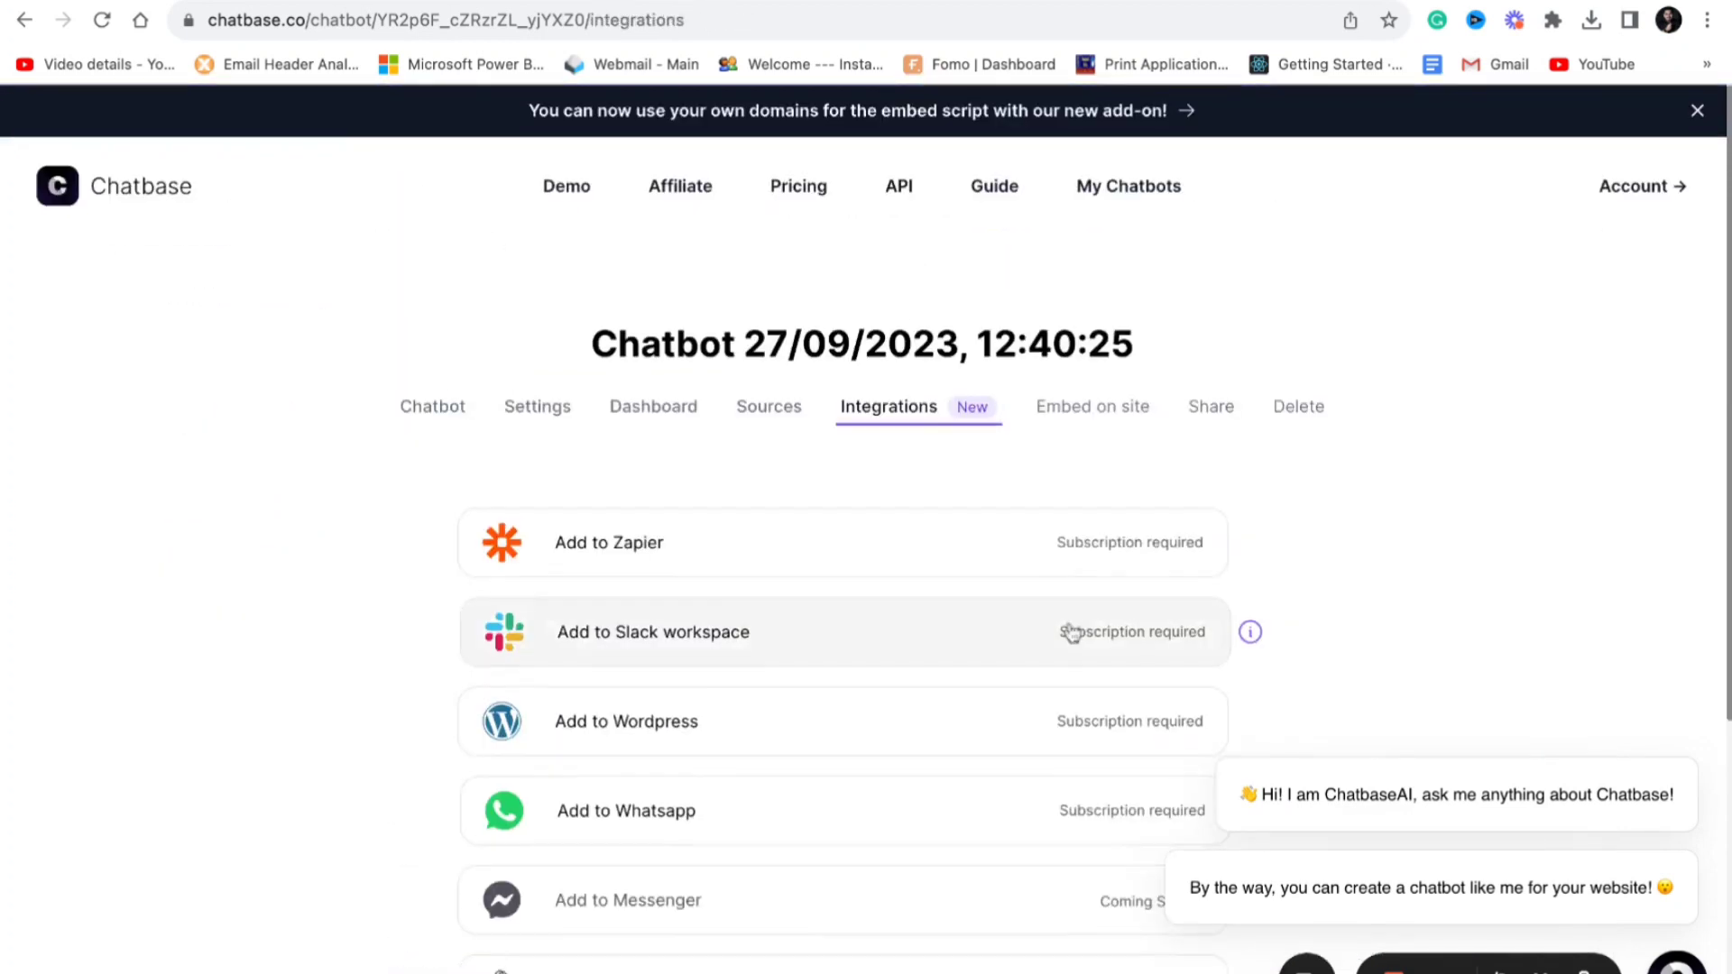
scroll(1071, 631, "down", 2)
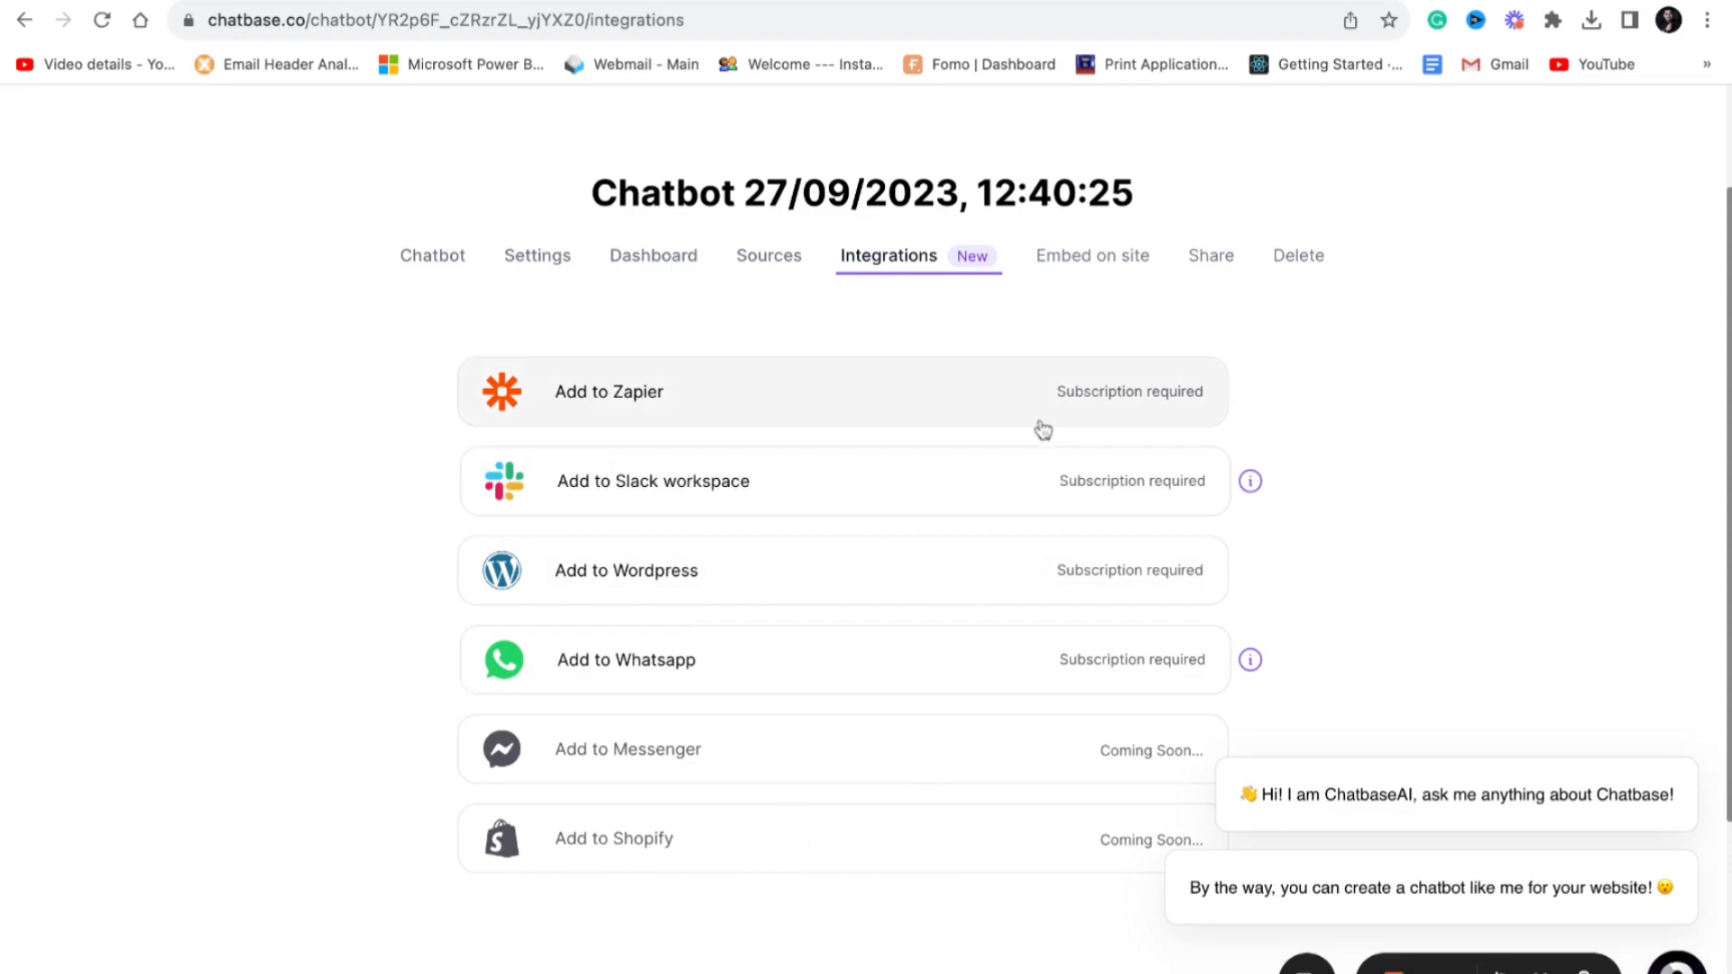
left_click(1091, 268)
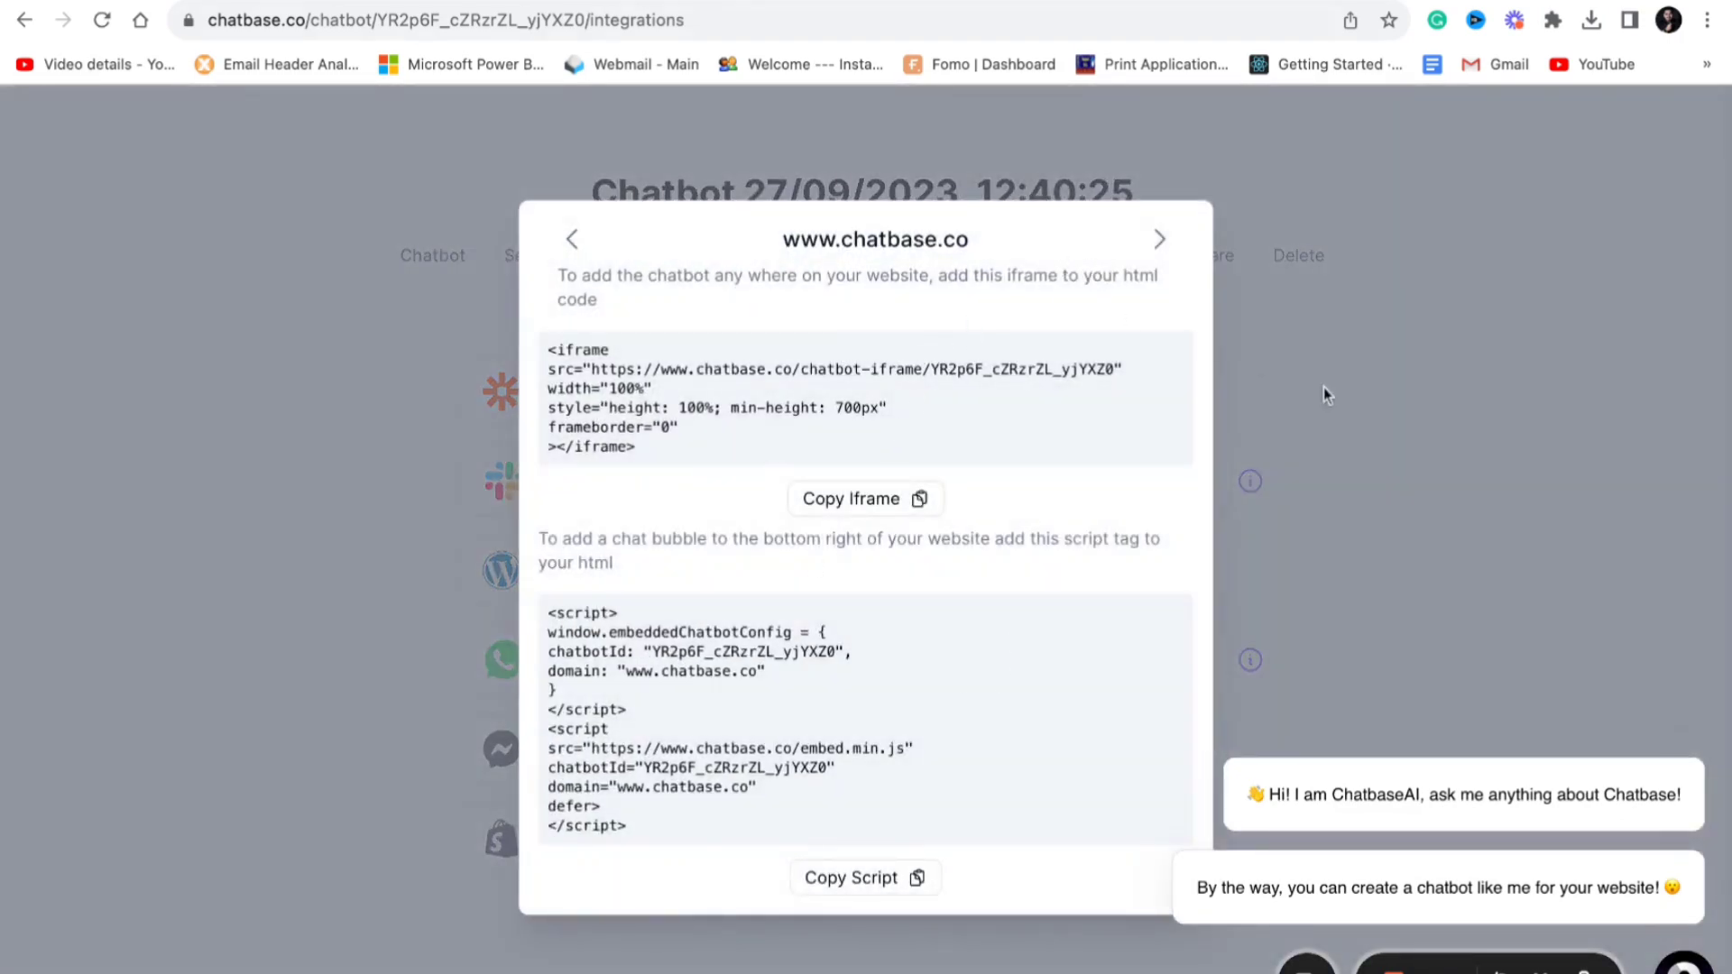
left_click(1292, 332)
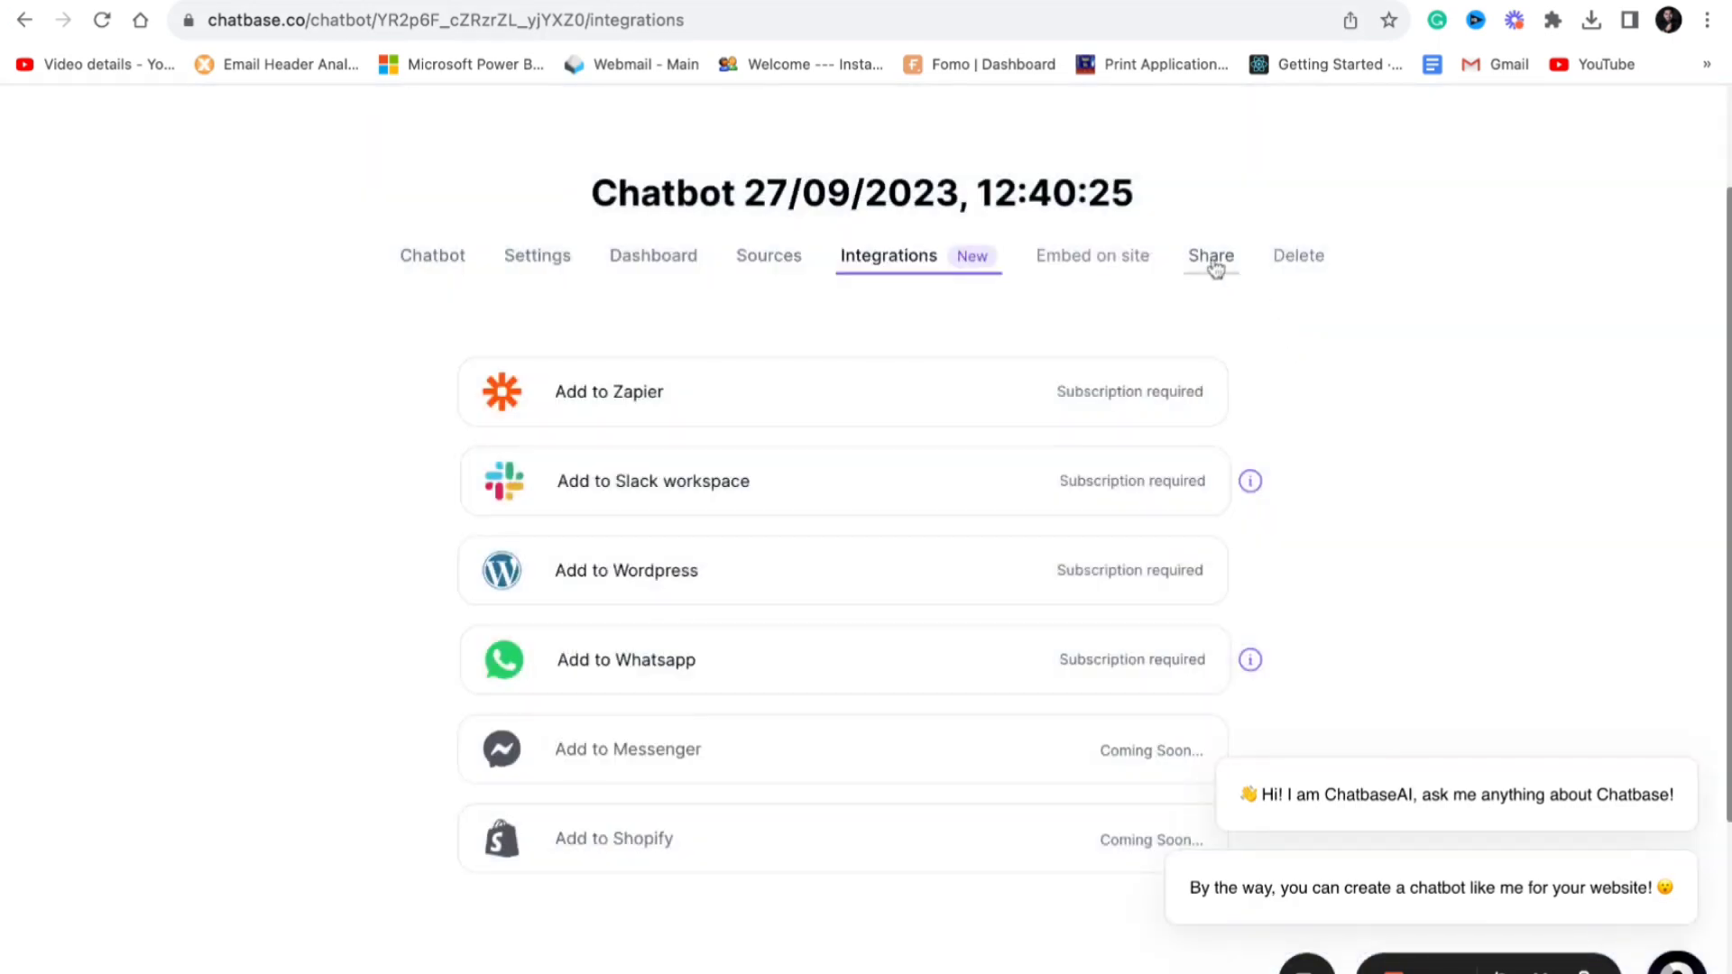
Bring up the Share window with the chatbot's iframe link to copy
left_click(1212, 261)
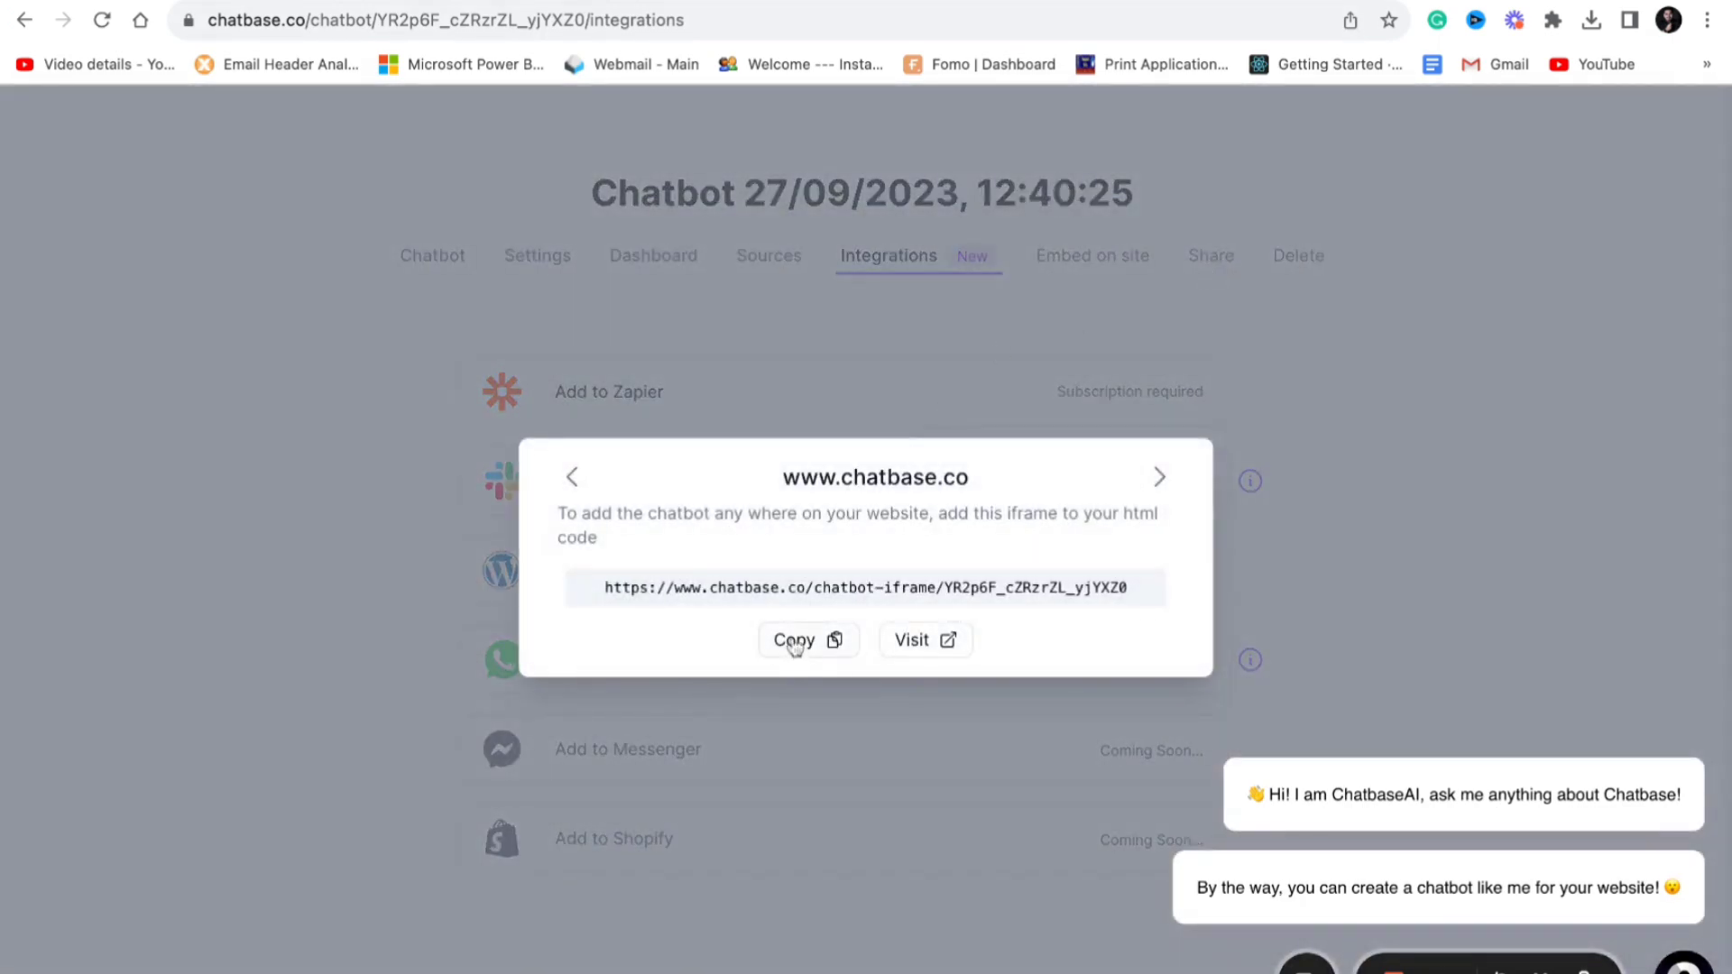